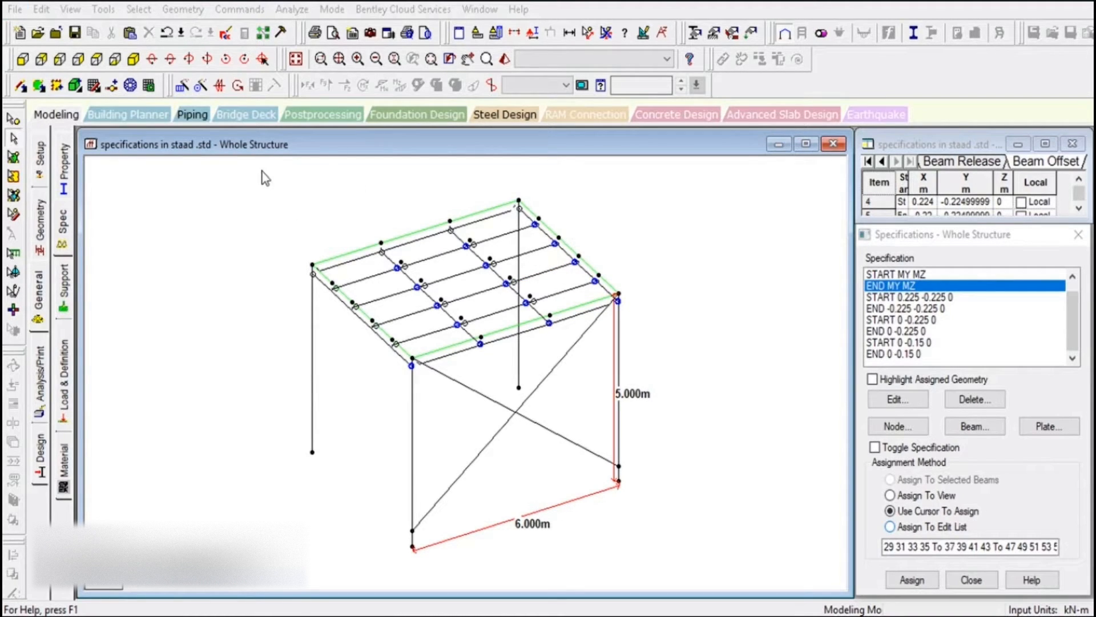
- Select every beam of the frame and paste a copy offset 10 m in the X direction
drag(266, 173, 843, 588)
click(15, 9)
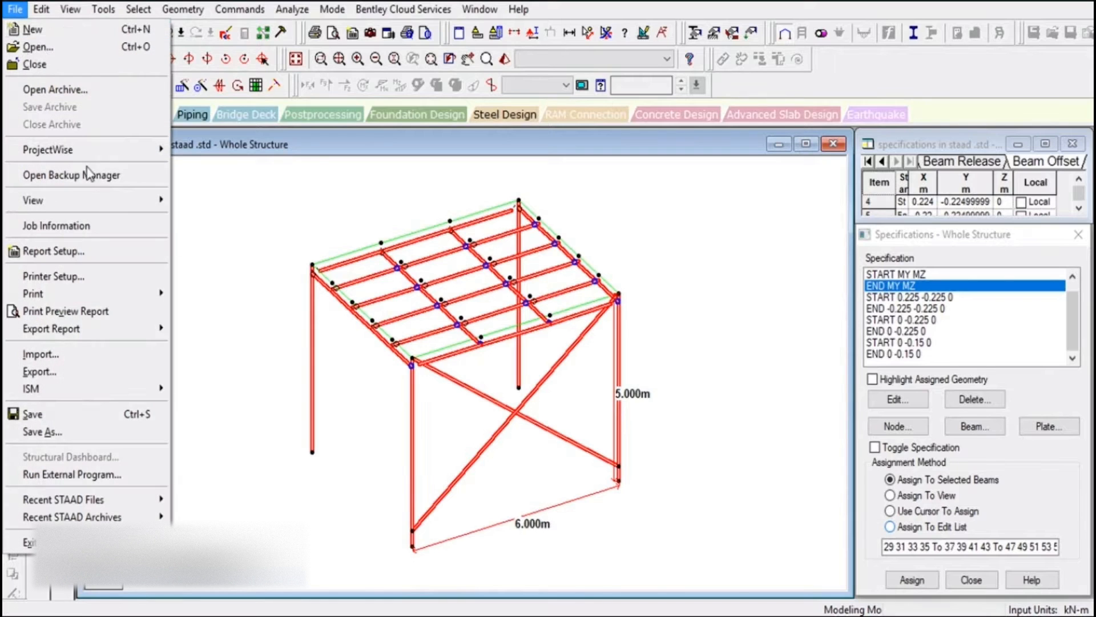
click(316, 184)
drag(229, 178, 647, 409)
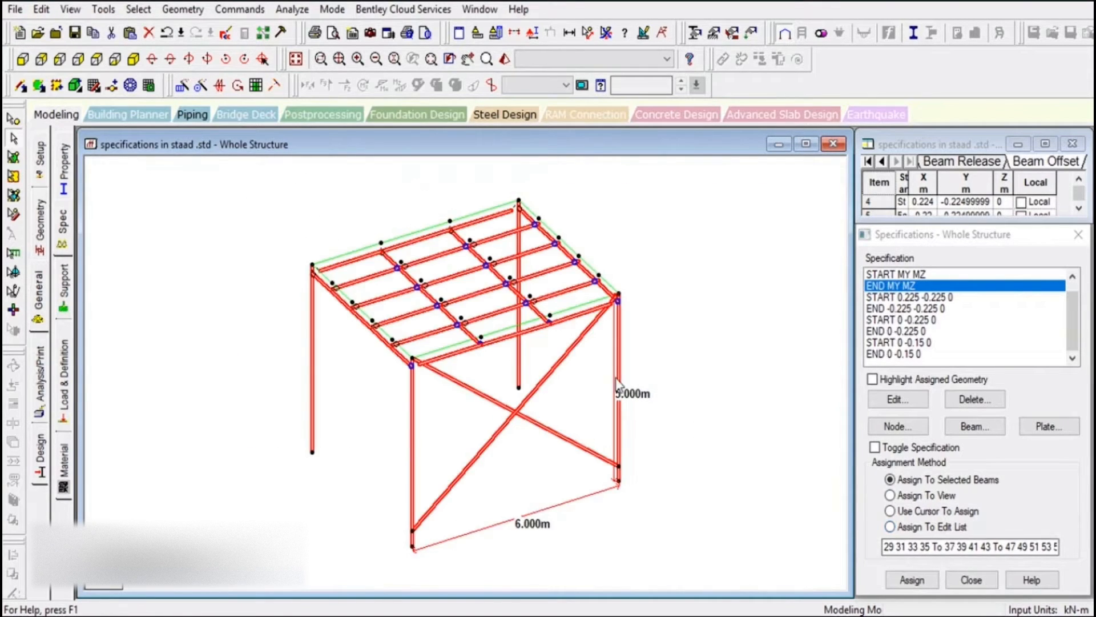
key(ctrl+c)
key(ctrl+v)
double_click(481, 316)
text(1)
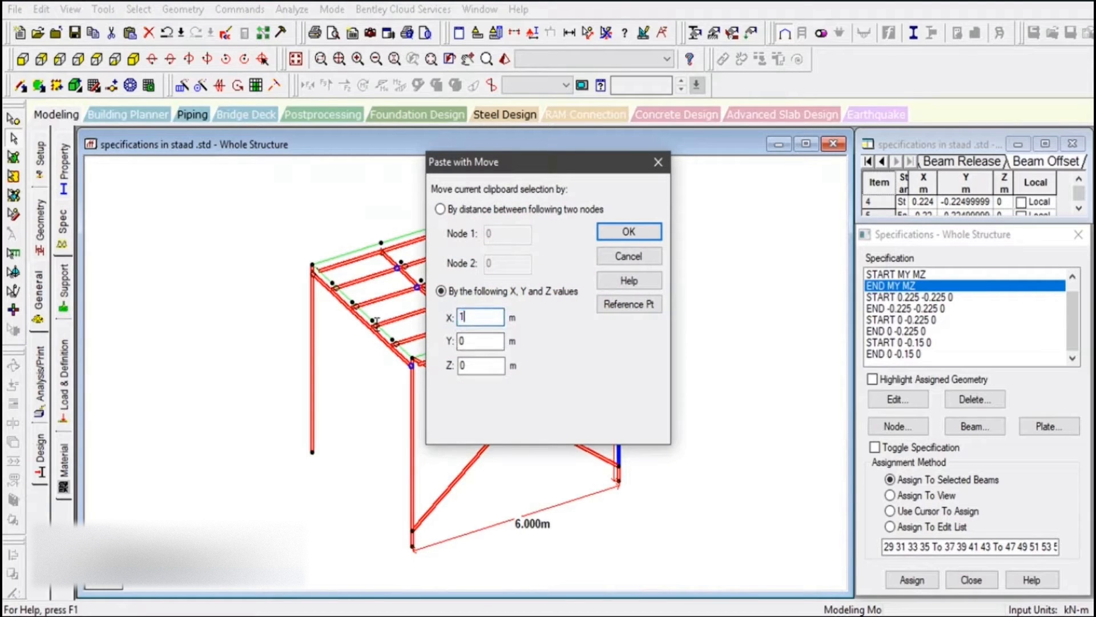
key(Return)
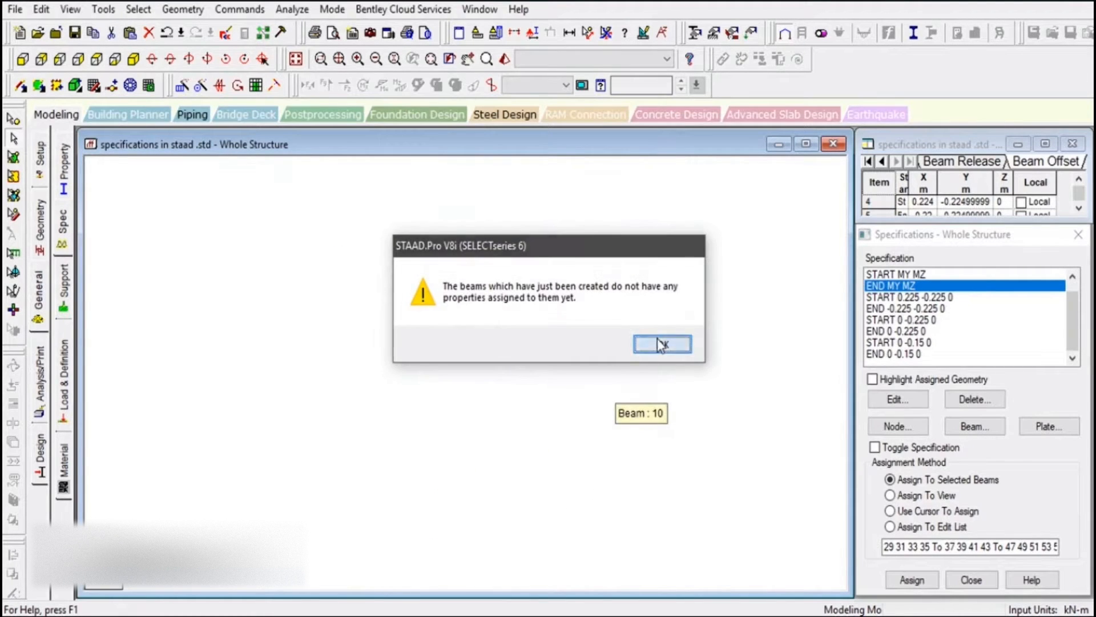
click(661, 343)
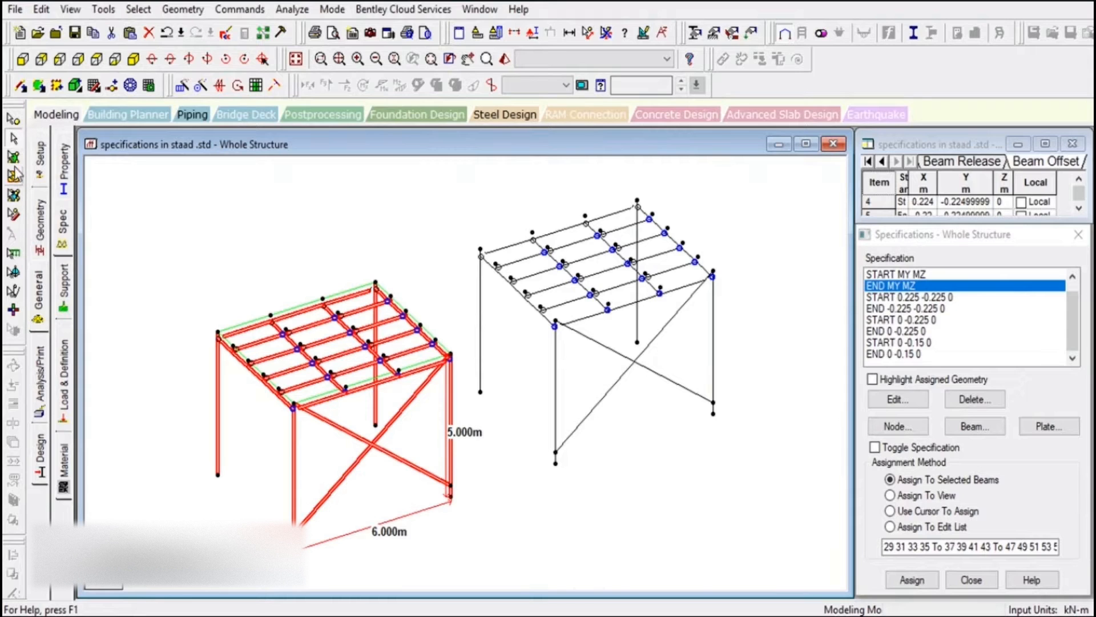
- Copy the original frame's roof plate onto the duplicated frame with a 10 m offset in X
click(14, 159)
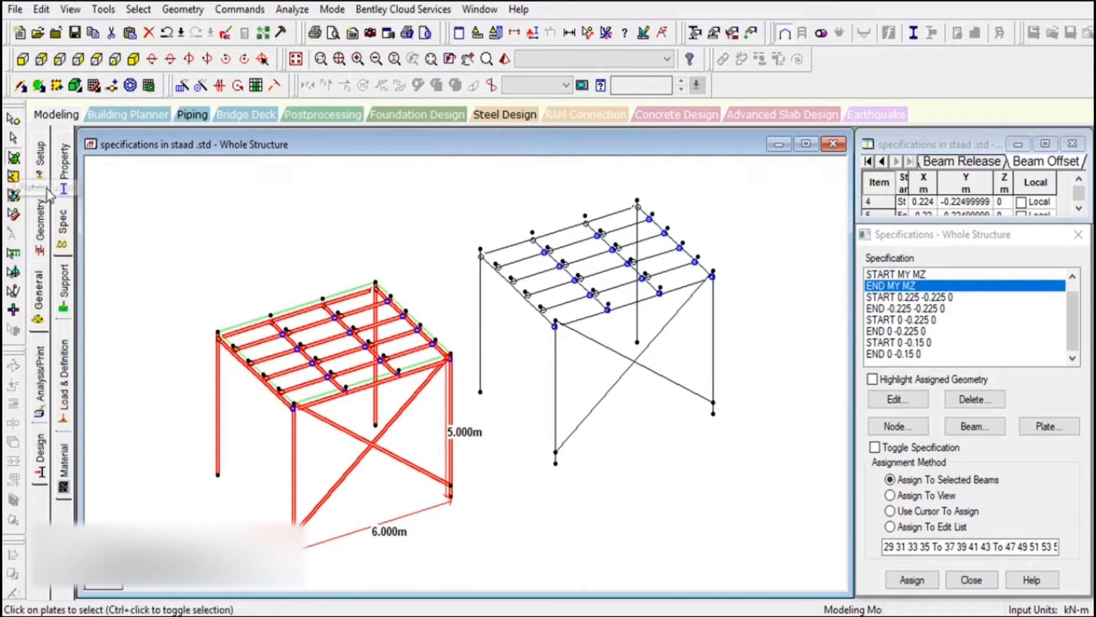
click(324, 342)
key(ctrl+v)
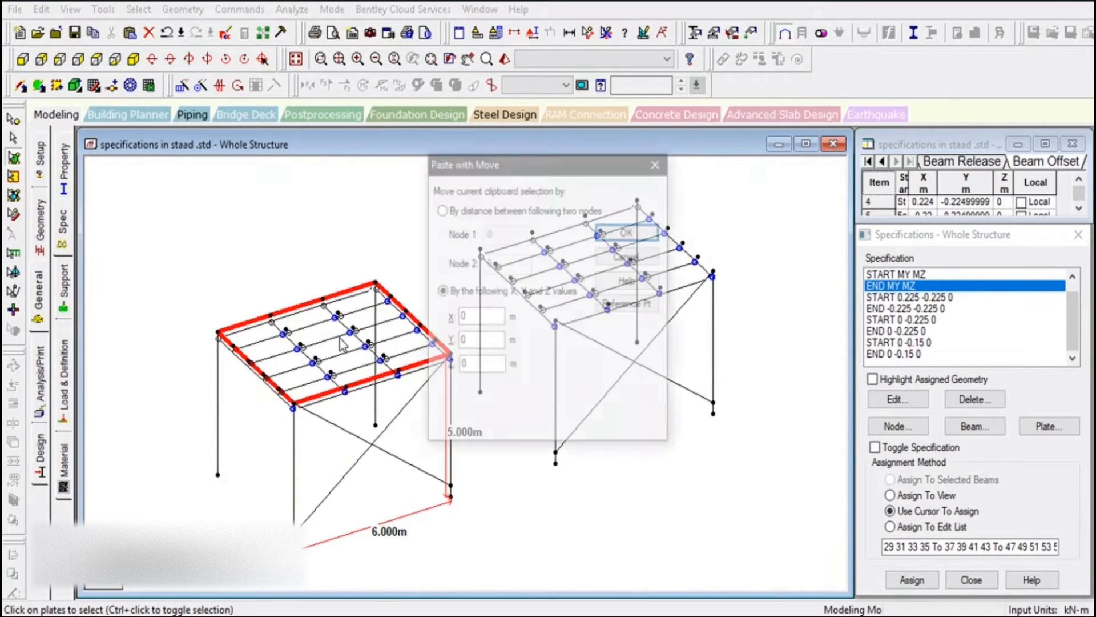
double_click(466, 313)
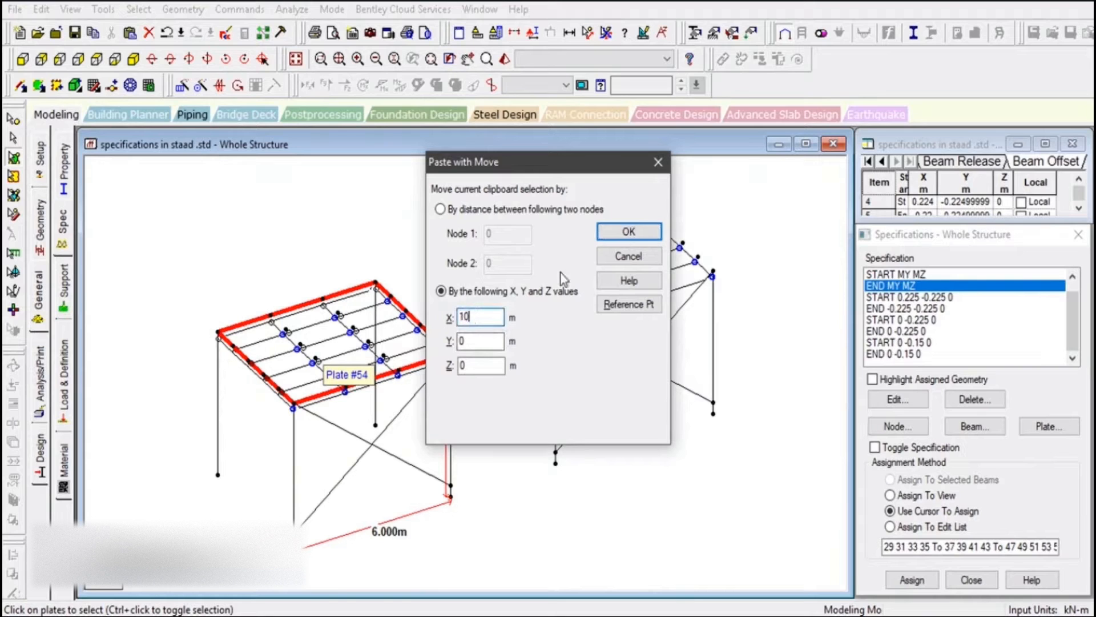
text(10)
click(624, 230)
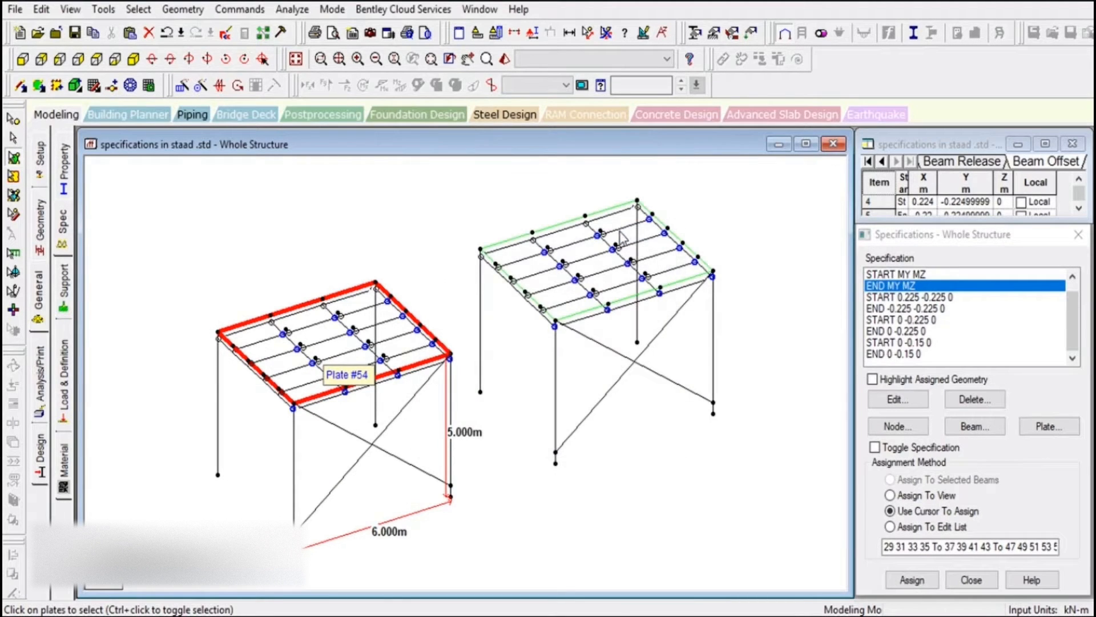
click(652, 509)
scroll(463, 446, up, 2)
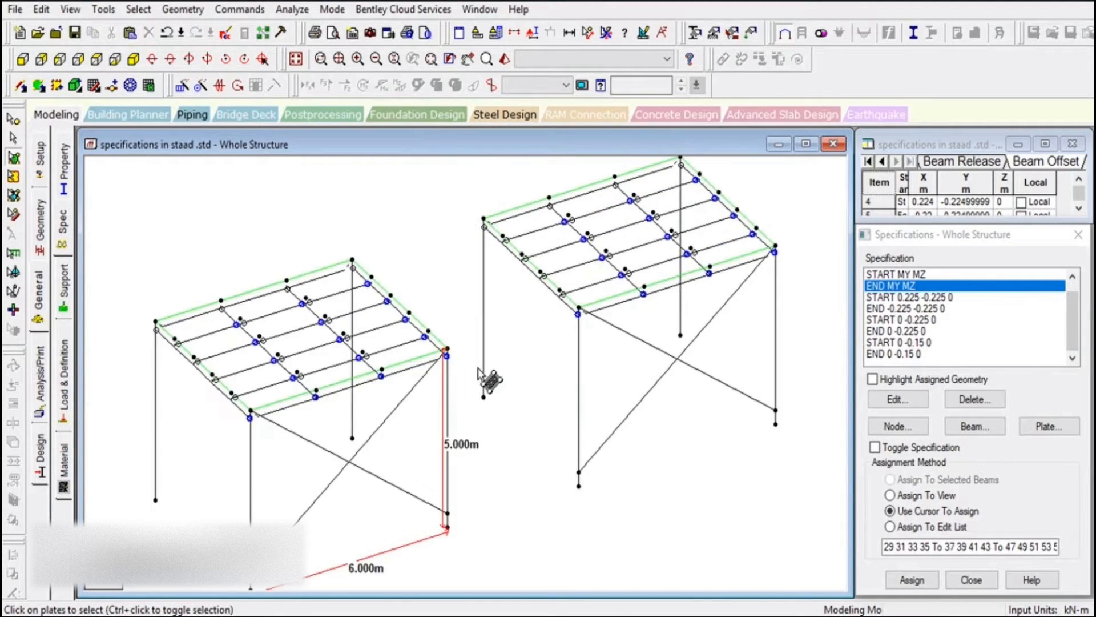
scroll(400, 360, down, 2)
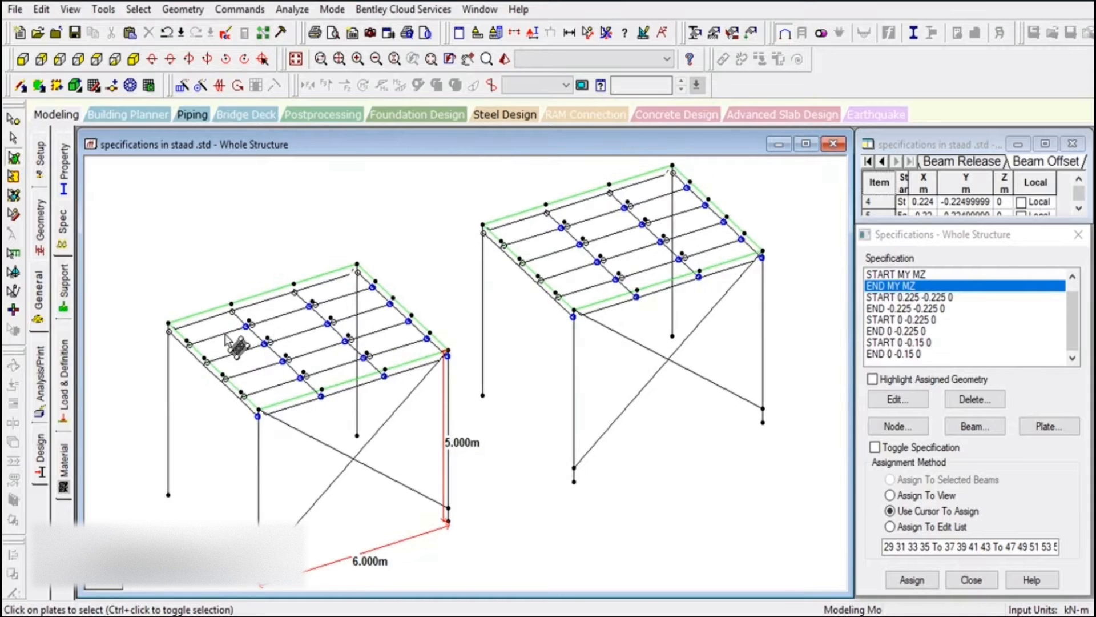
- Delete the roof plate from the duplicated frame
click(468, 58)
drag(637, 396, 489, 416)
scroll(490, 416, up, 4)
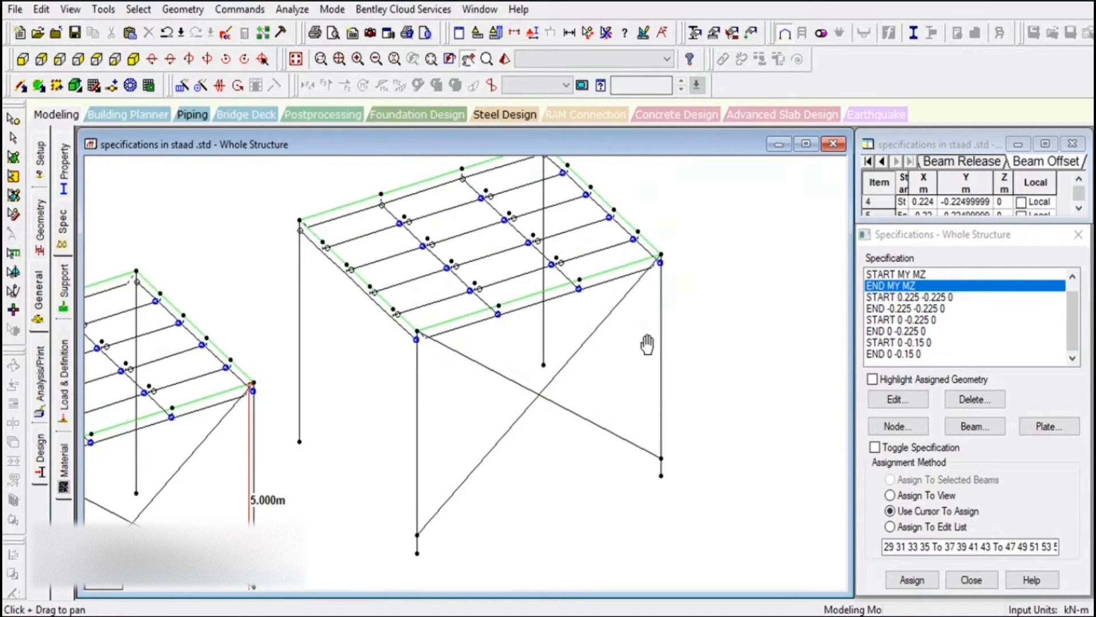
drag(647, 344, 639, 382)
click(13, 138)
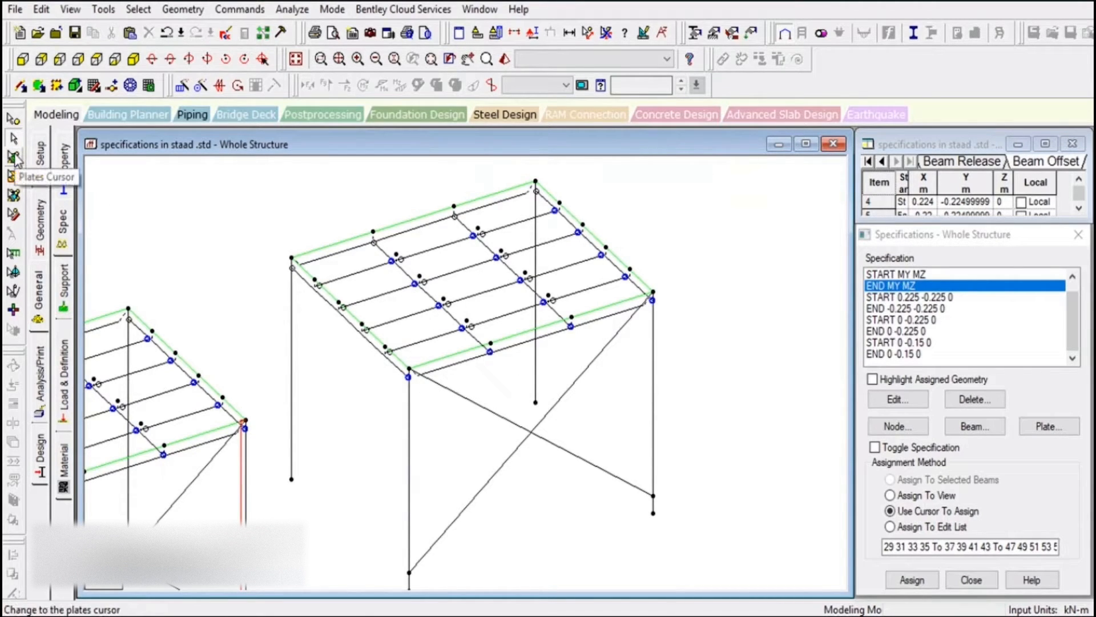
click(14, 158)
click(378, 283)
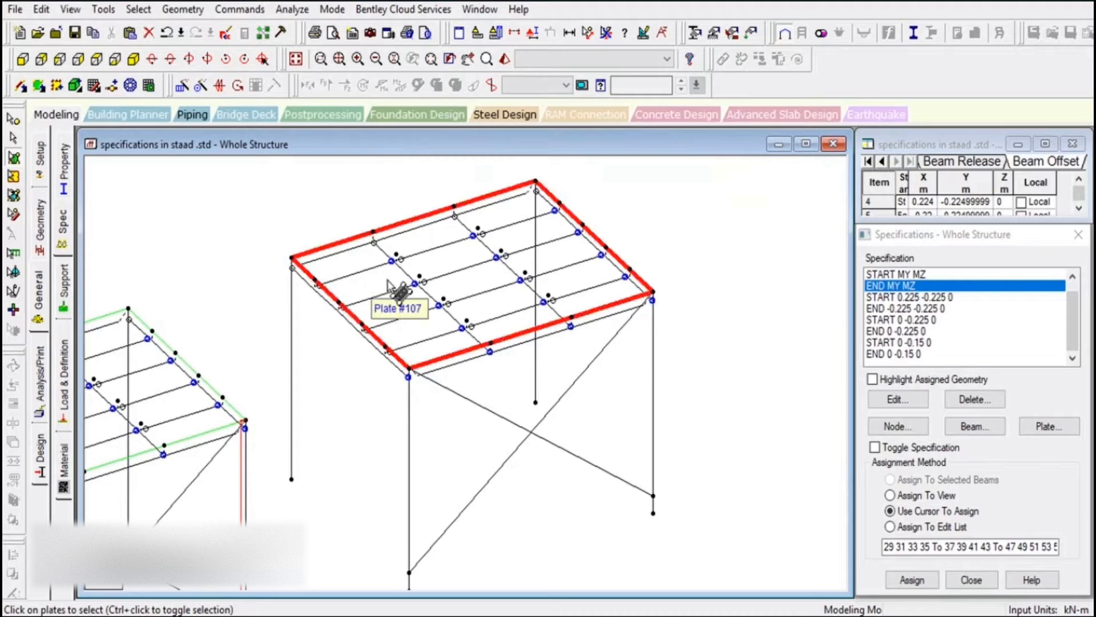
right_click(387, 281)
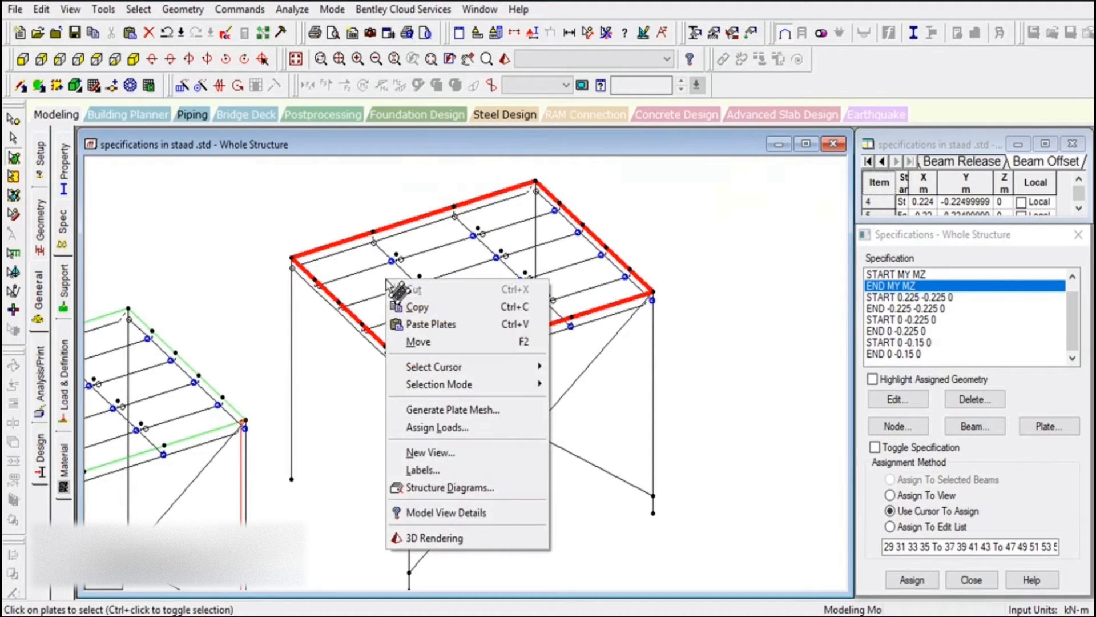
click(392, 72)
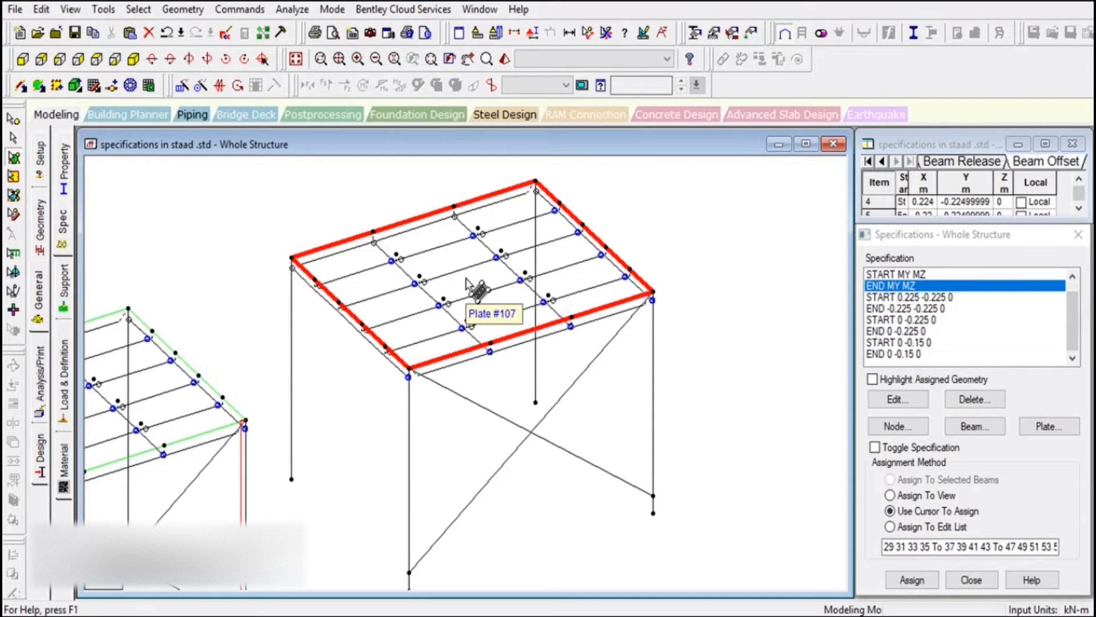
key(Delete)
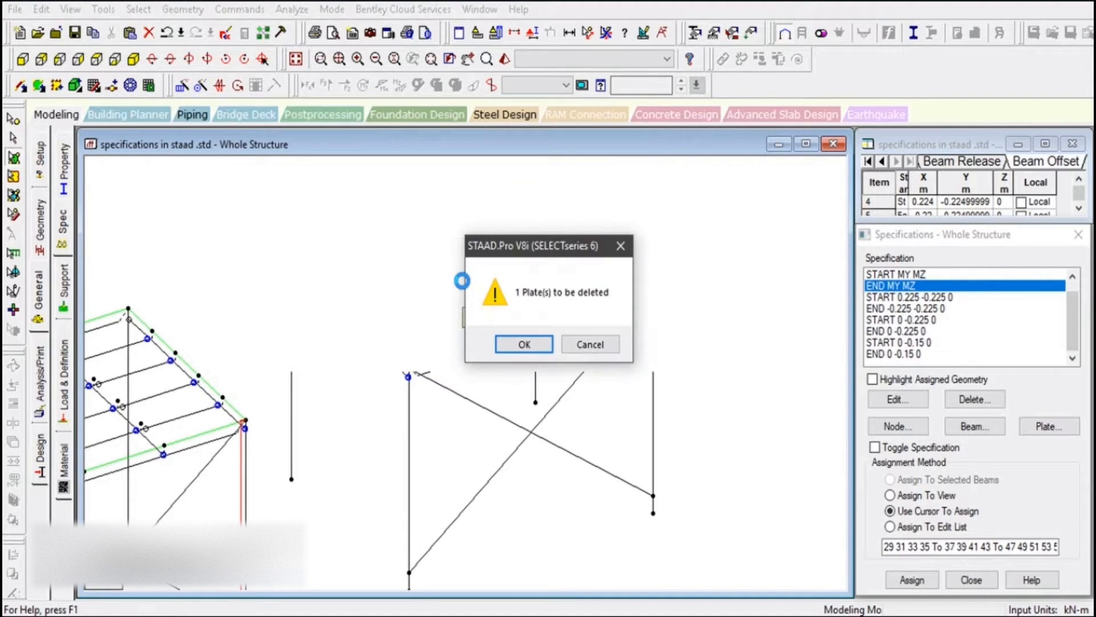
key(Return)
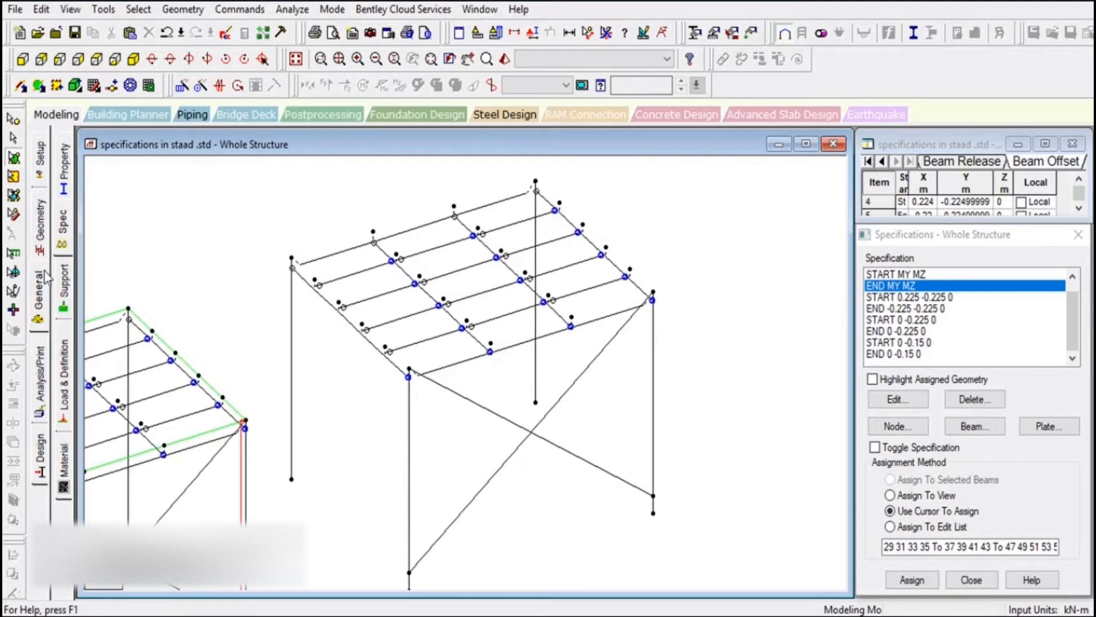
- Create a composite deck named D1 through the four roof corner nodes of the duplicated frame
click(41, 227)
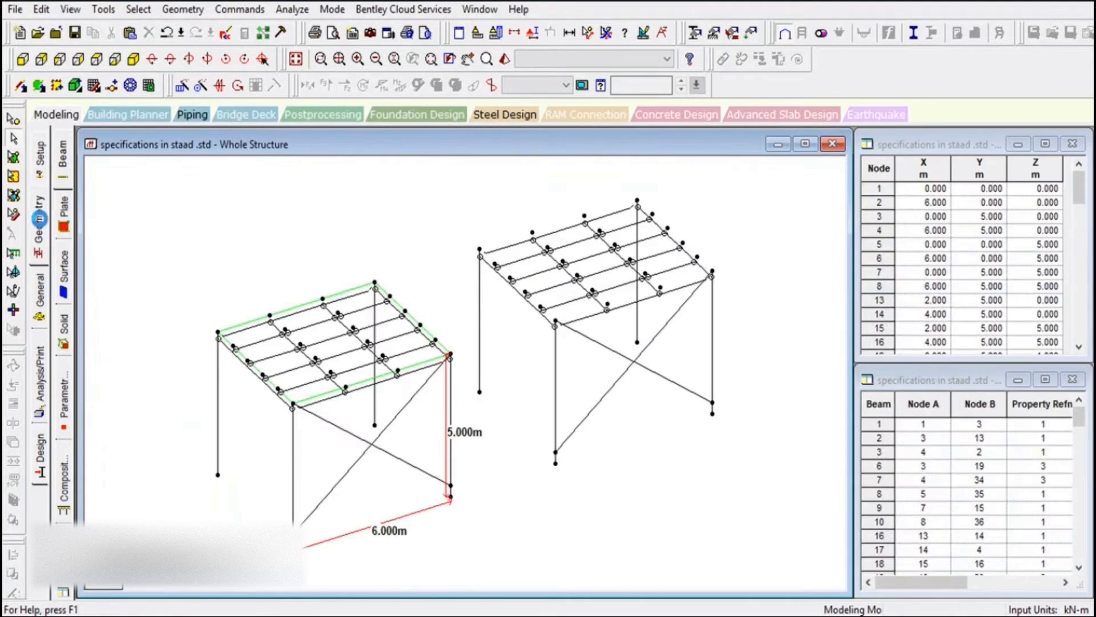
click(67, 483)
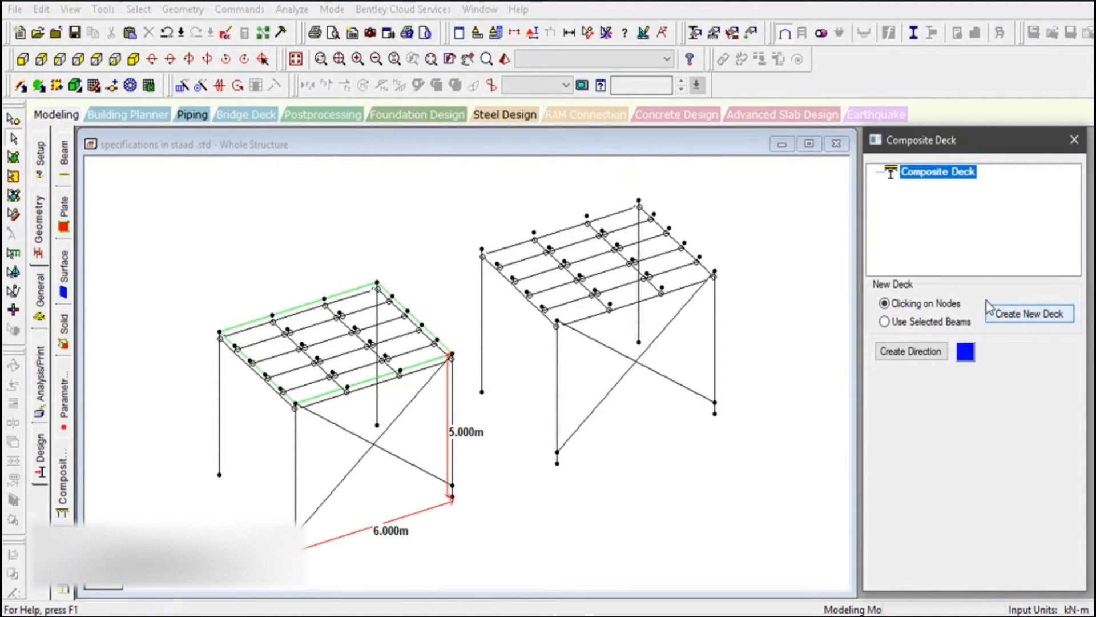
click(1021, 318)
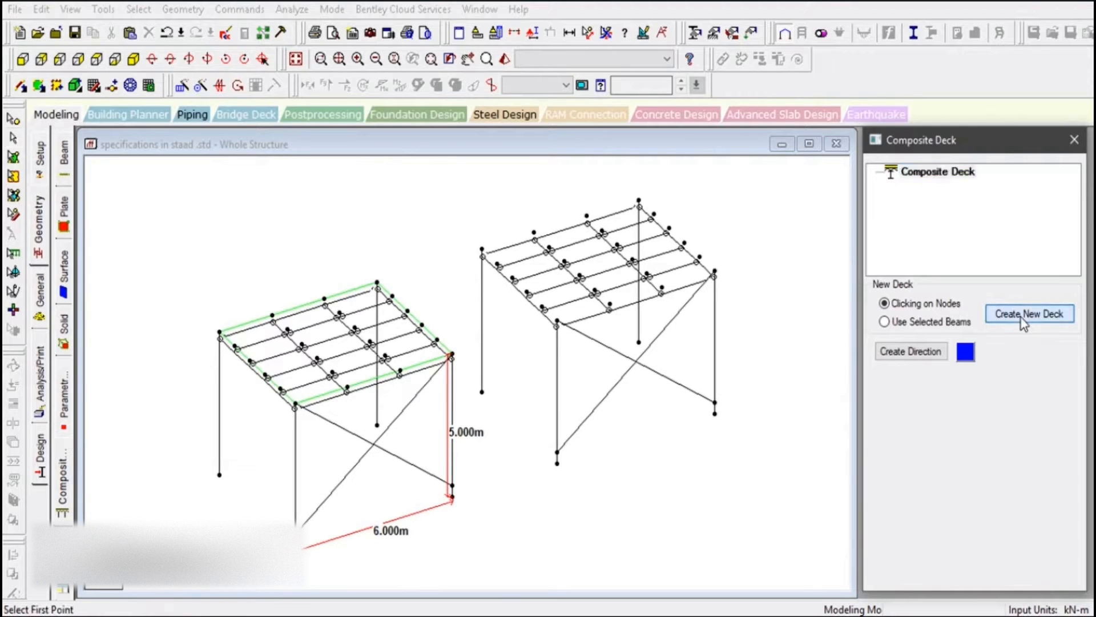
click(482, 251)
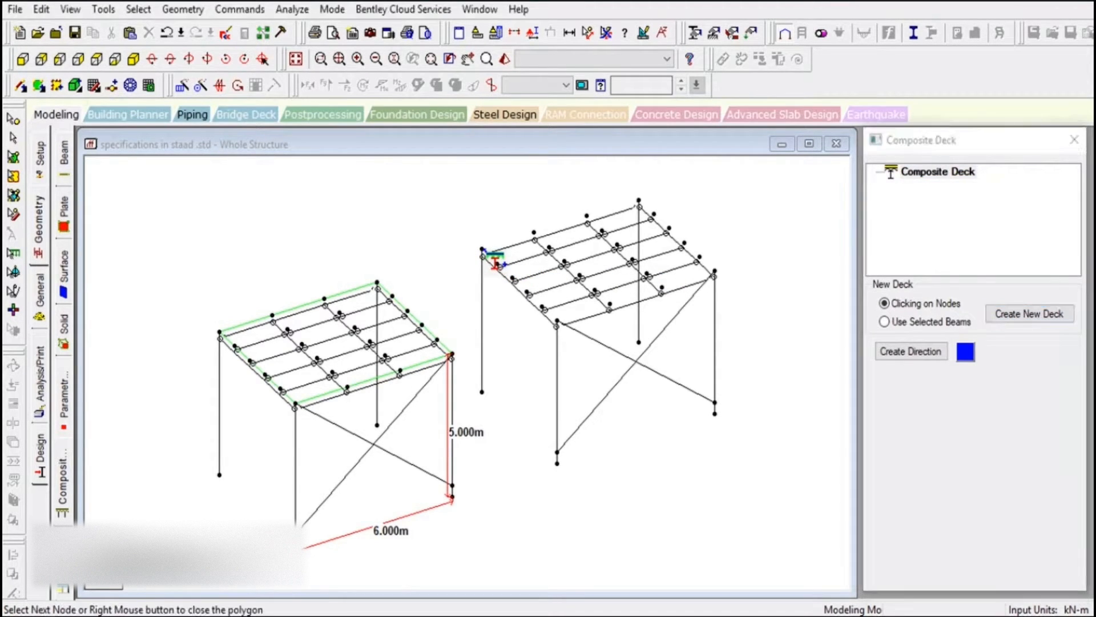
click(639, 201)
click(715, 273)
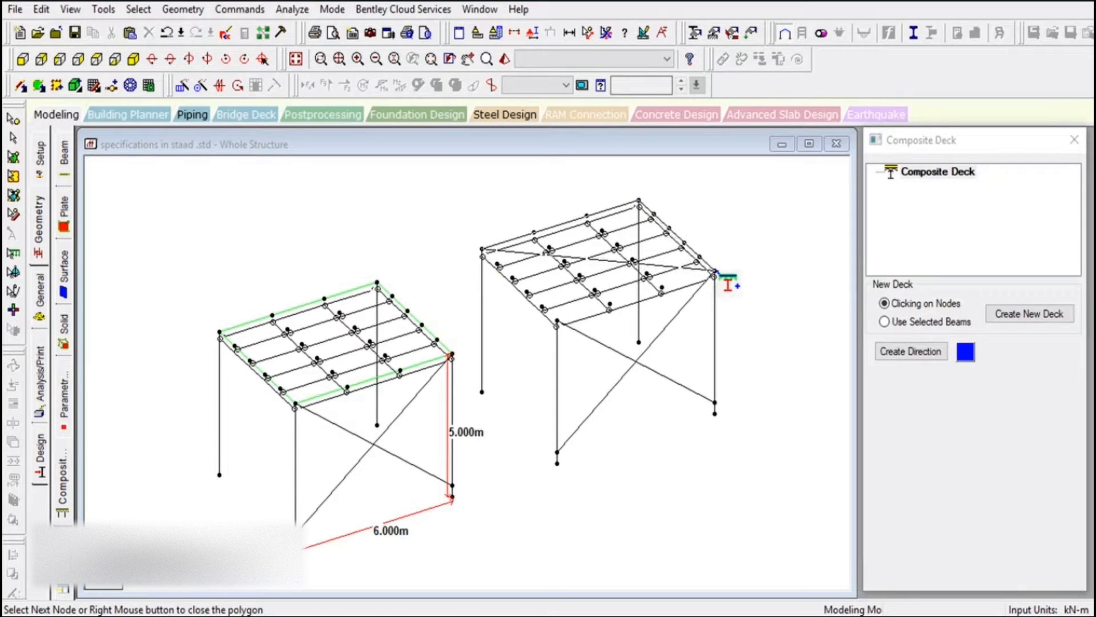
click(557, 326)
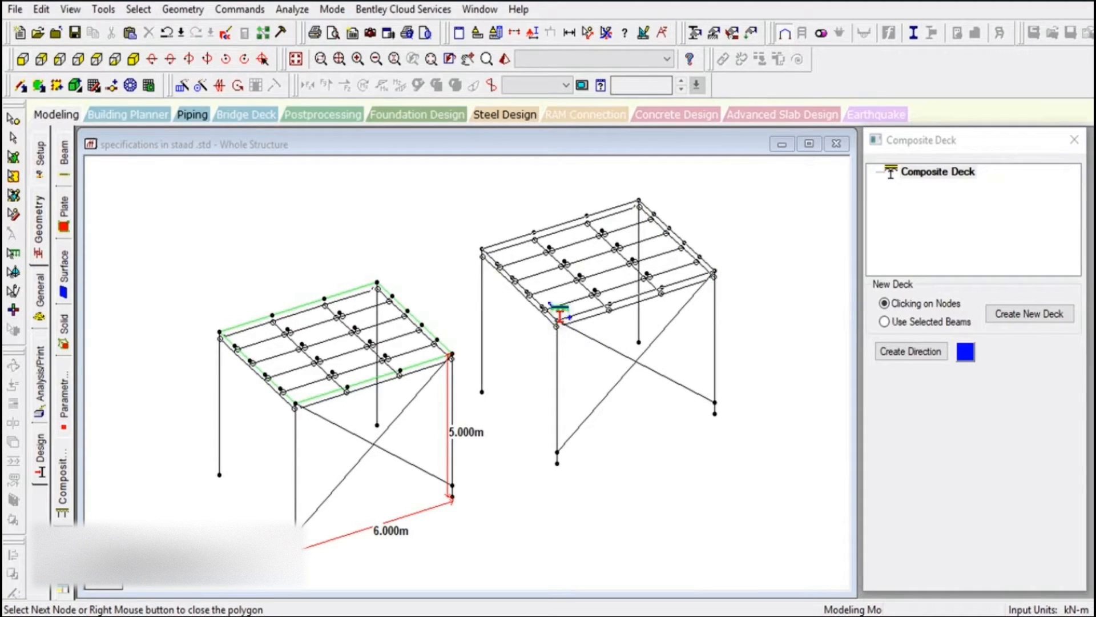
click(483, 253)
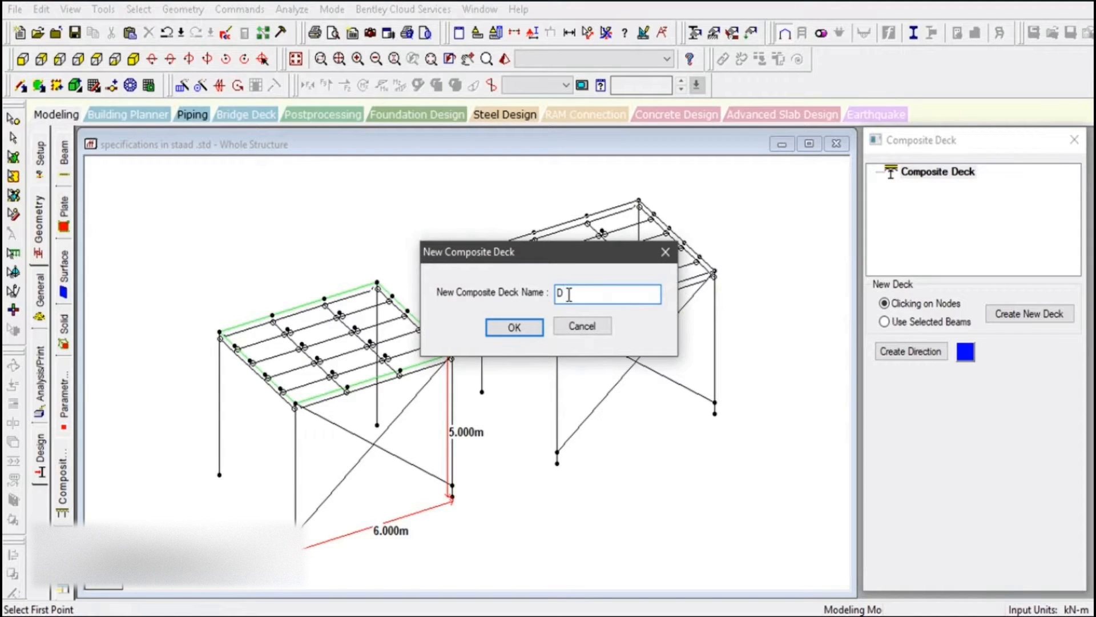
click(514, 327)
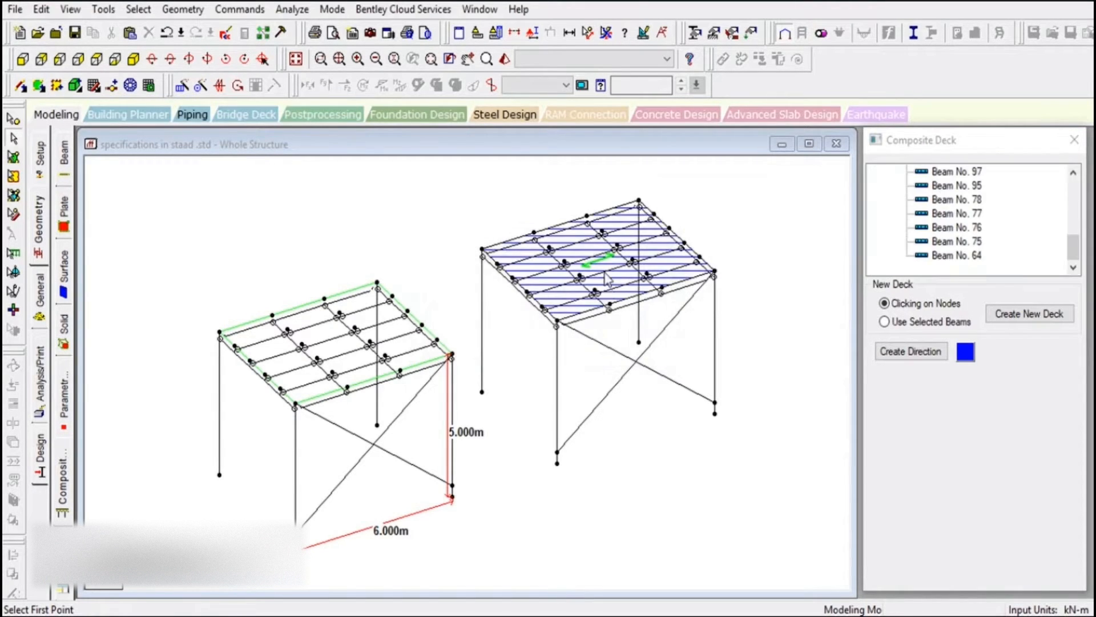
- Select composite deck D1 to bring up its concrete, rib and stud properties
scroll(611, 267, up, 2)
click(468, 59)
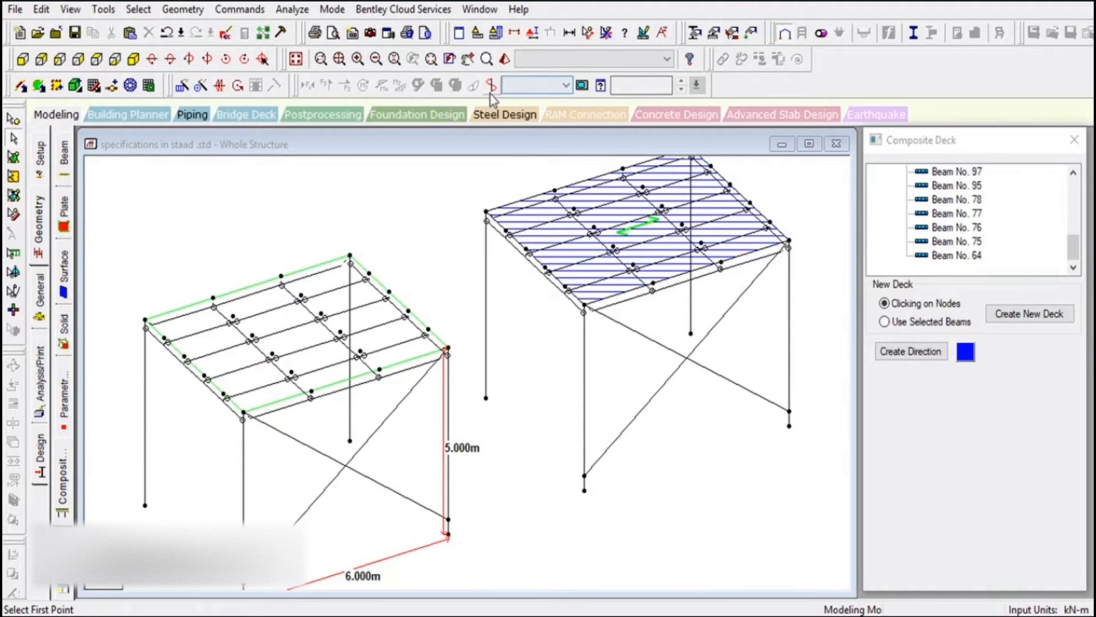
scroll(513, 371, up, 2)
scroll(588, 323, up, 1)
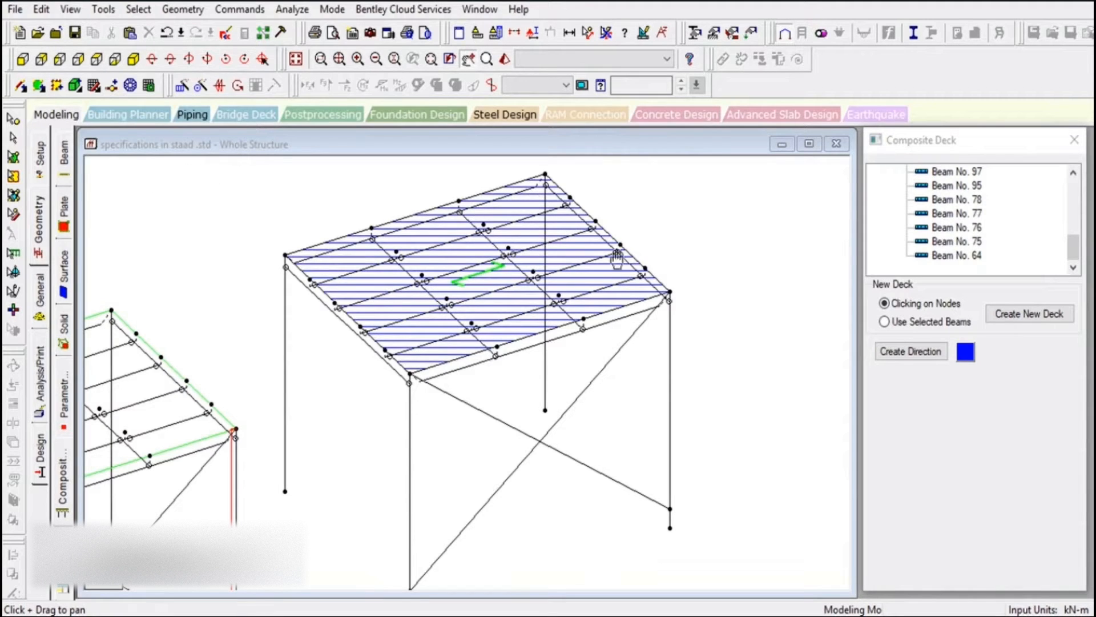
drag(1073, 252, 1081, 195)
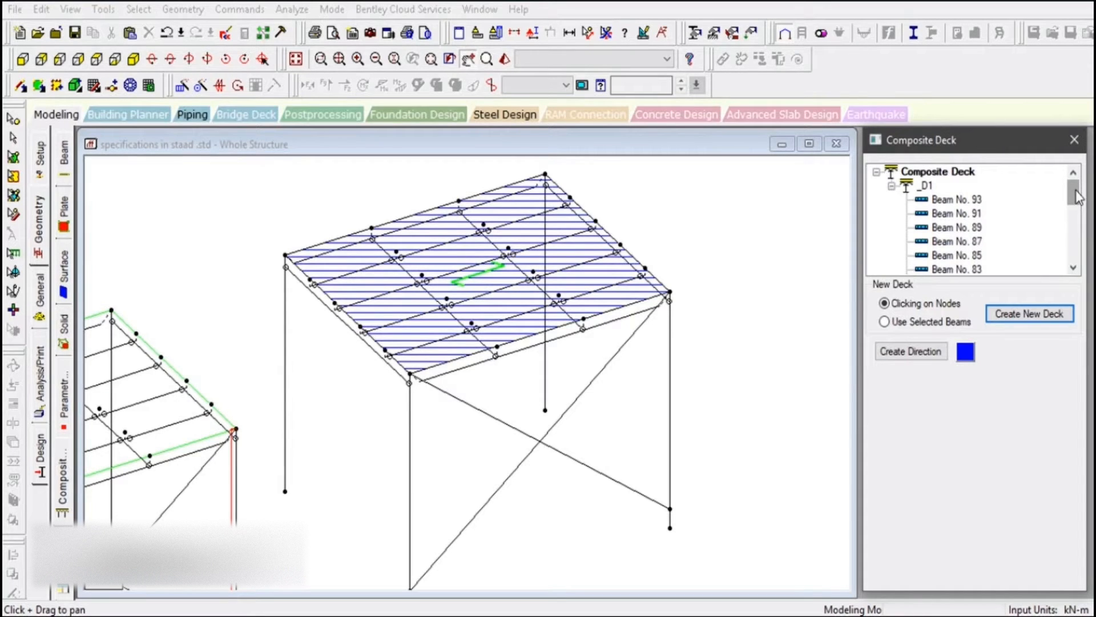
mouse_move(1078, 197)
mouse_down()
mouse_move(1077, 251)
mouse_move(1074, 184)
mouse_up()
click(926, 186)
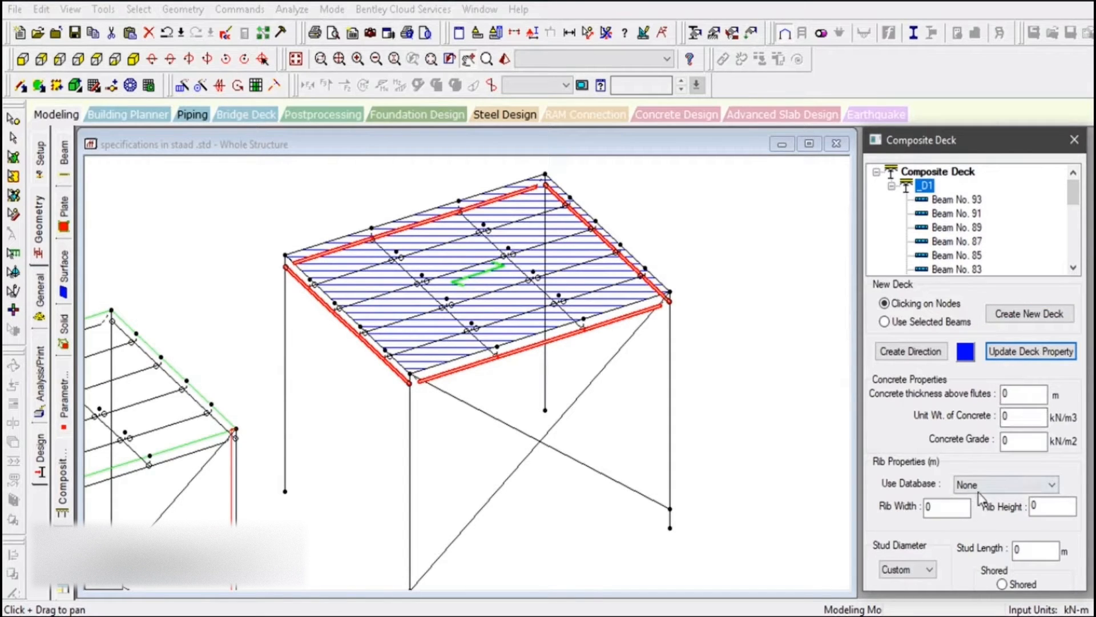
- Move and enlarge the Composite Deck dialog so that all deck property fields fit on screen
drag(959, 592, 963, 613)
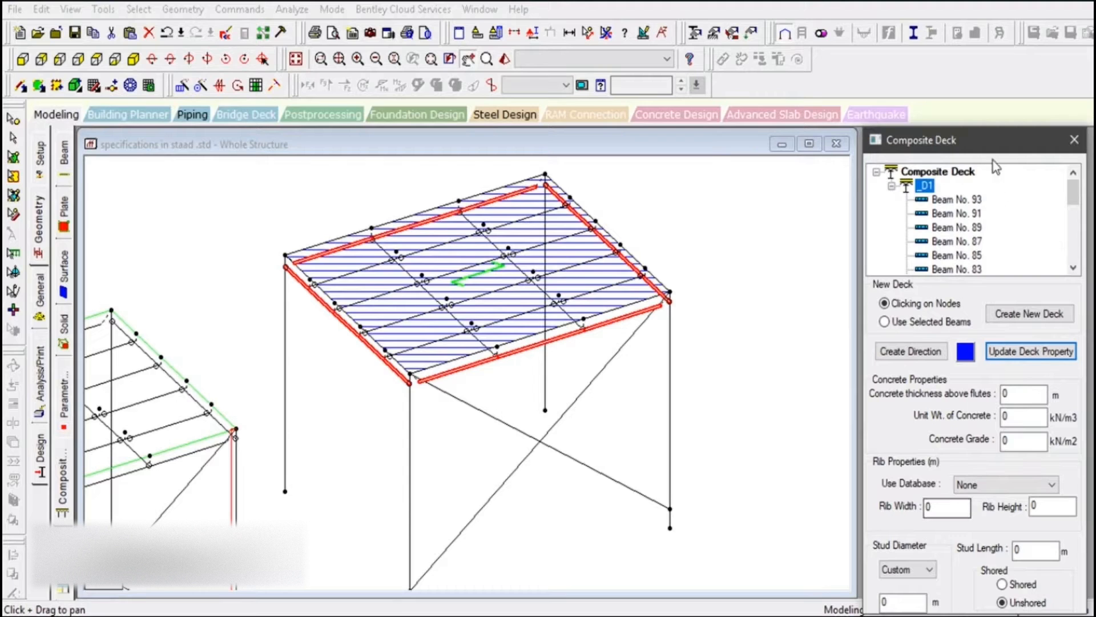
drag(985, 136, 990, 30)
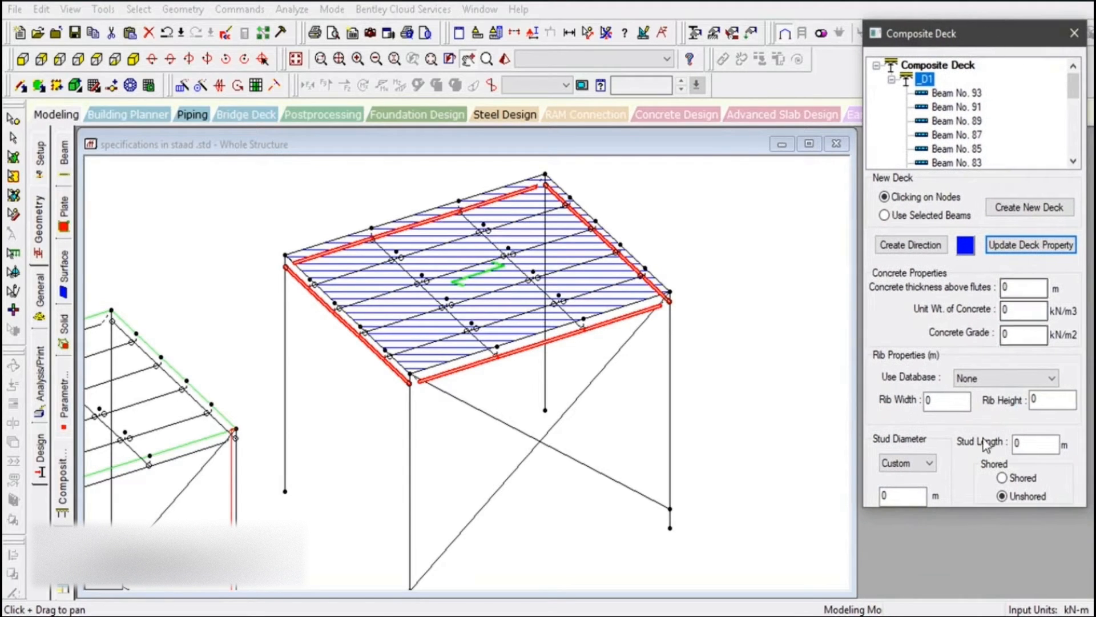
drag(968, 506, 974, 601)
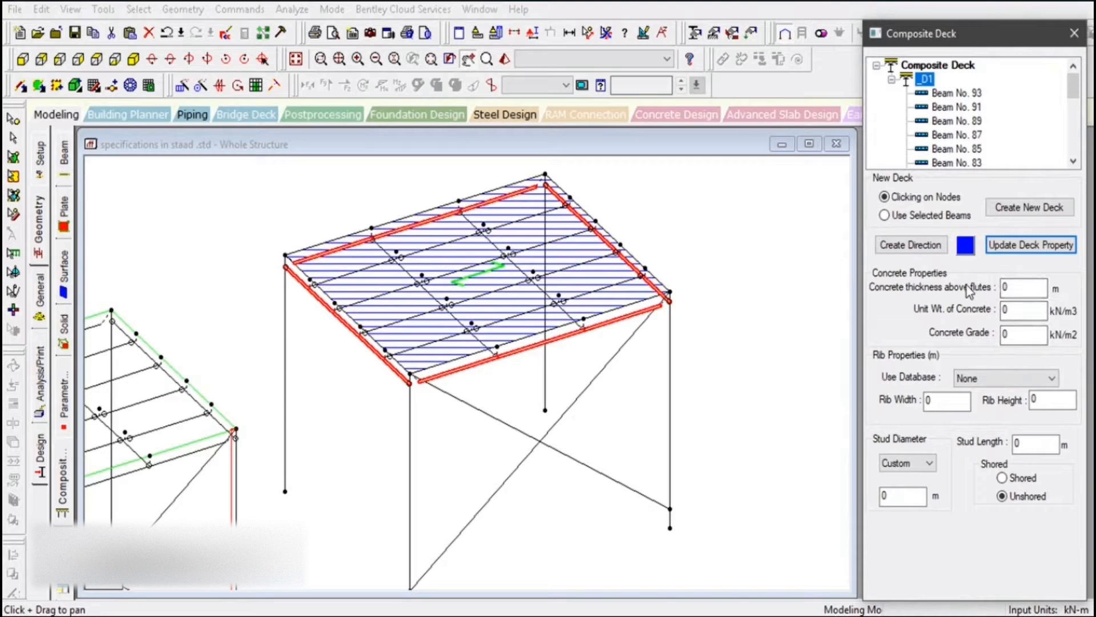
- Set the deck's concrete thickness above flutes to 0.075 m, unit weight to 25 kN/m3 and concrete grade to 30 kN/m2
double_click(1026, 289)
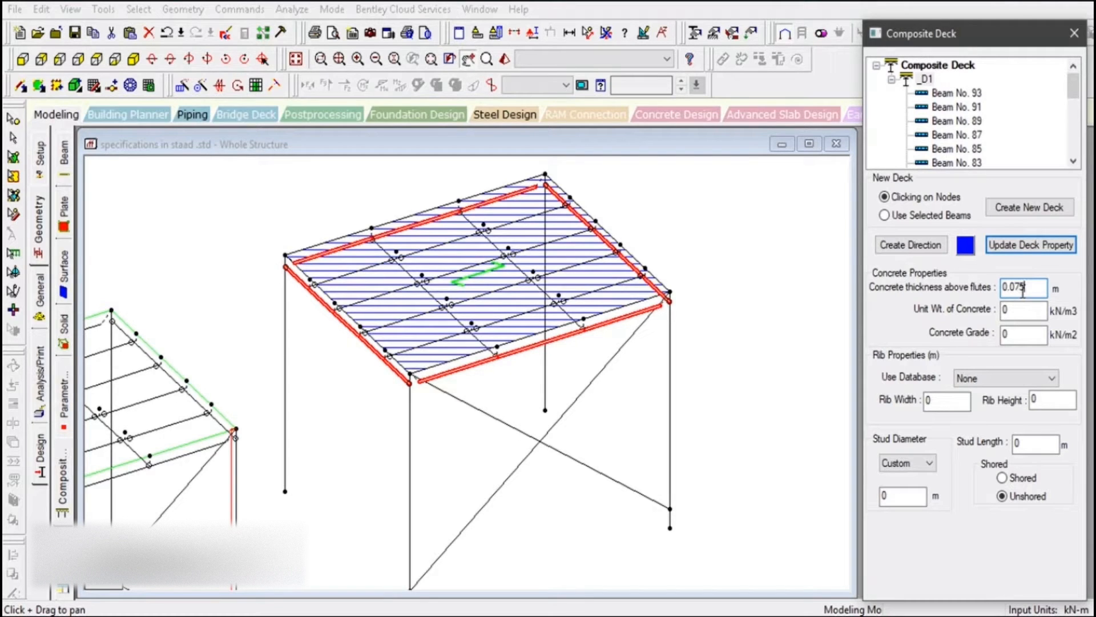
double_click(997, 309)
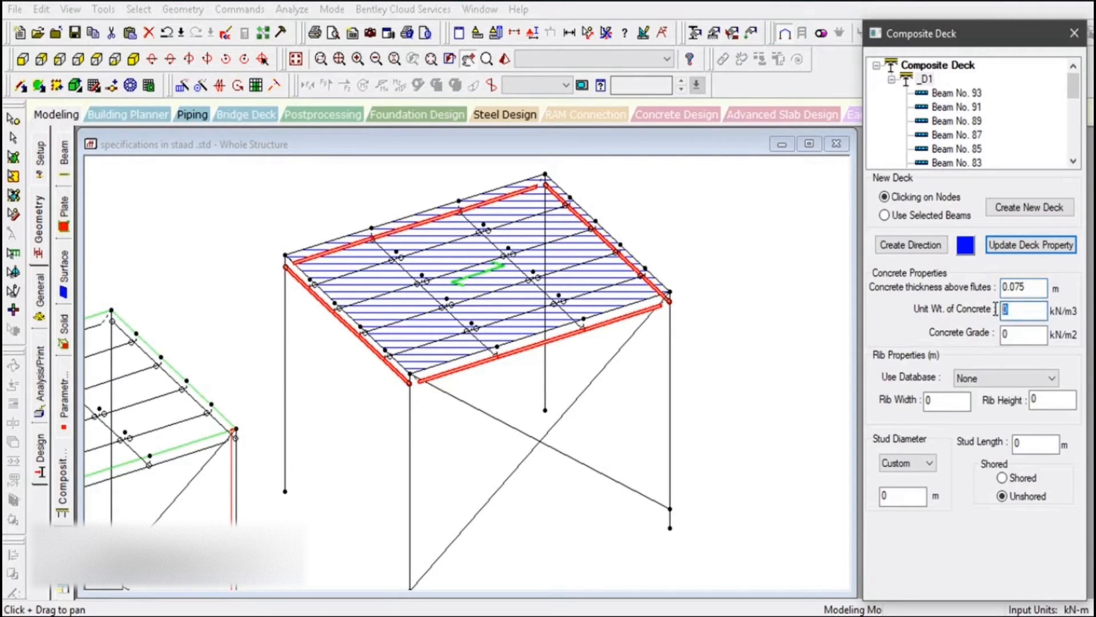
double_click(1025, 336)
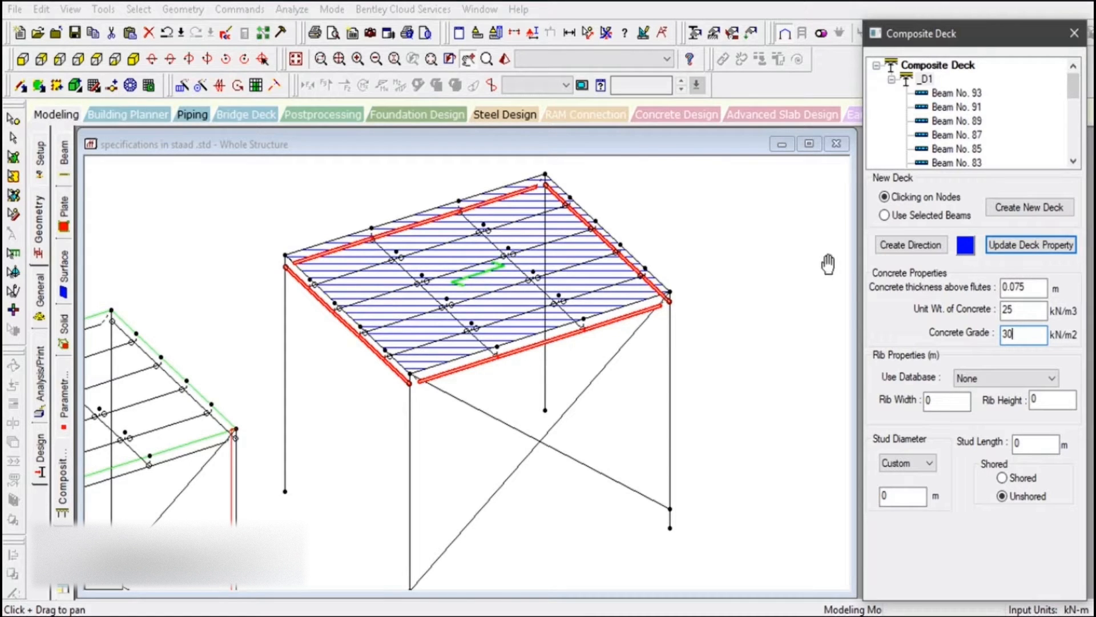
- Choose the VERCO_PLB profile from the rib database for the deck's rib width and height
click(1042, 379)
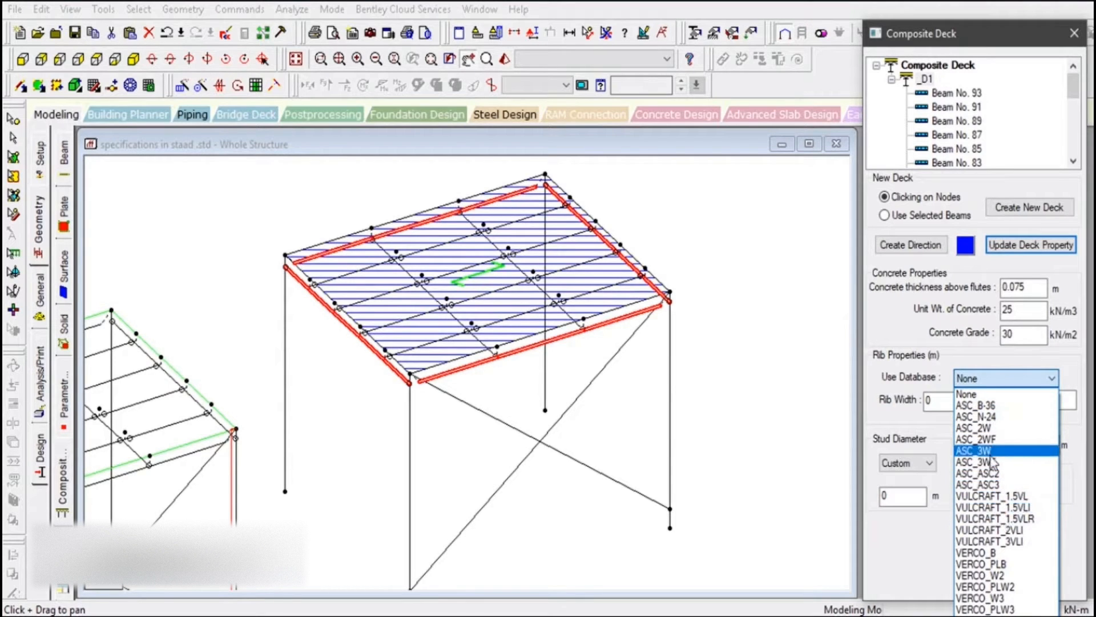
click(1005, 567)
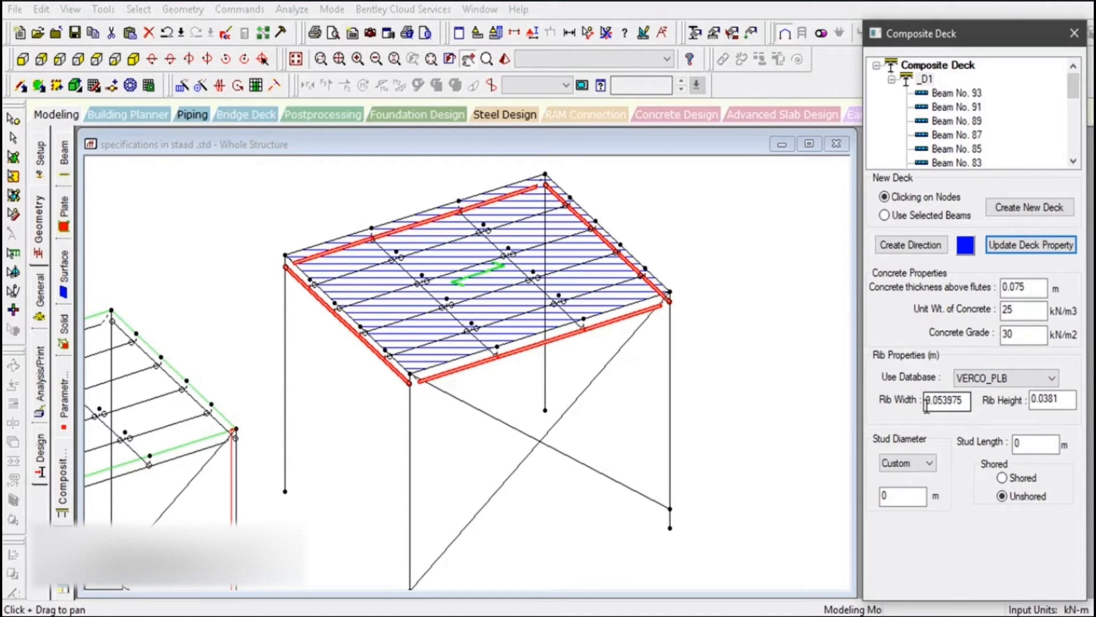
click(1050, 403)
- Set the studs to 1/2 inch diameter and 0.05 m length, and update the properties of deck D1
click(929, 464)
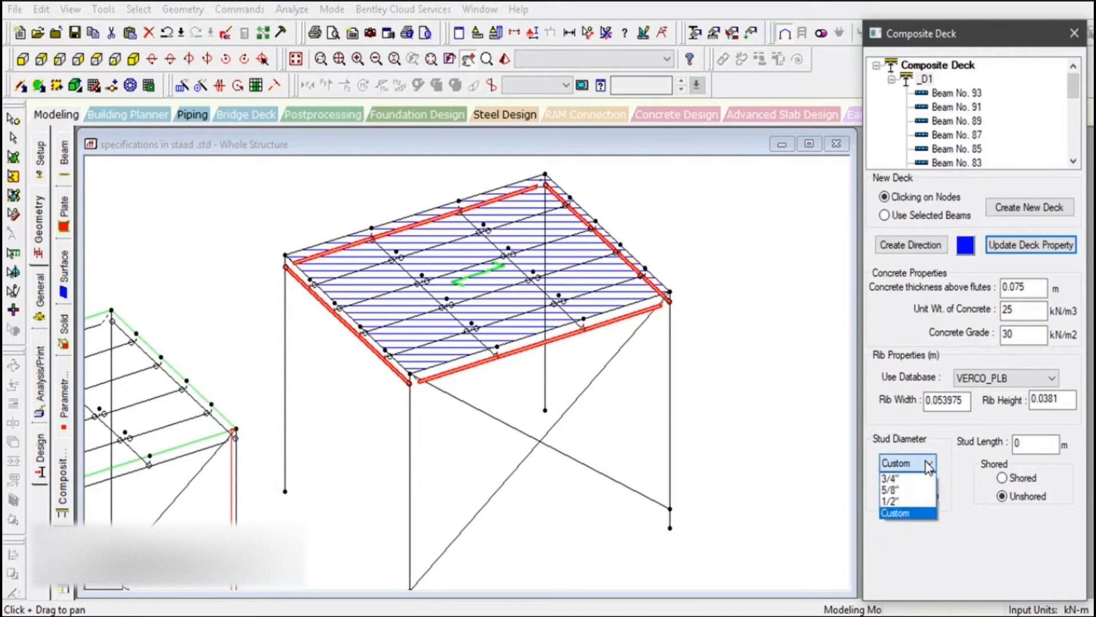
click(922, 502)
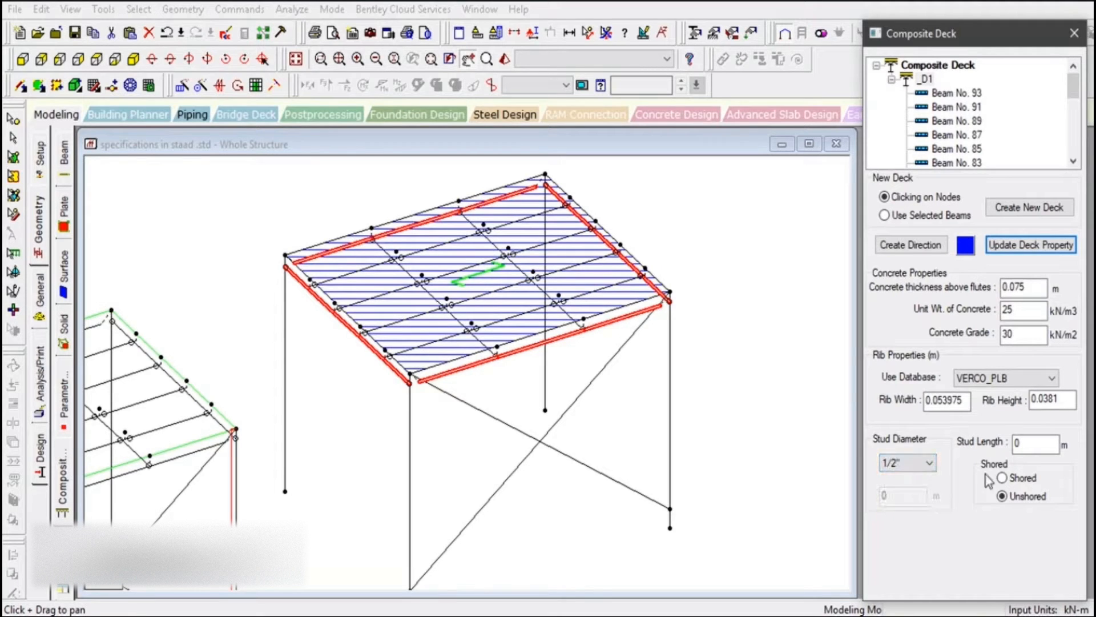
double_click(1028, 443)
click(1004, 479)
click(1028, 252)
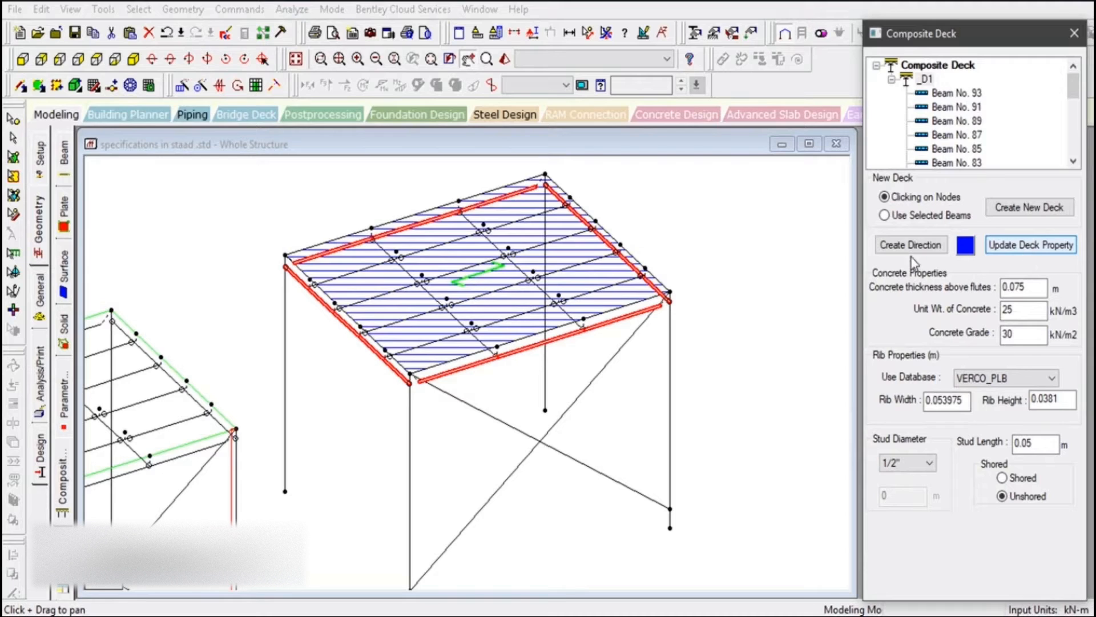
- Clear the beam selection, then leave the composite deck page and accept the changed deck data
click(790, 315)
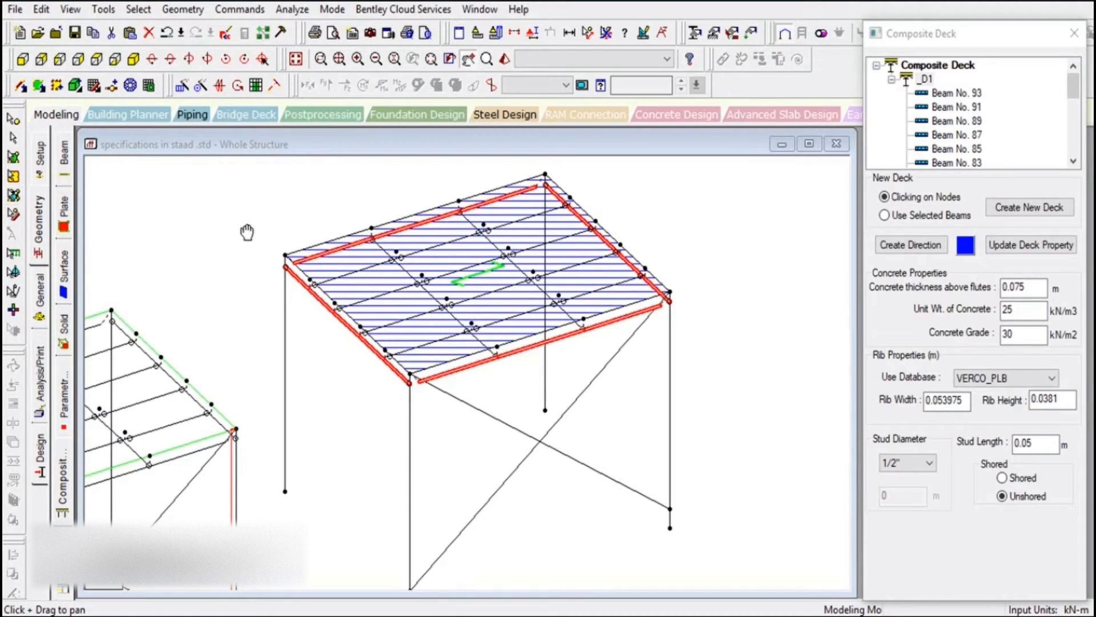
click(14, 138)
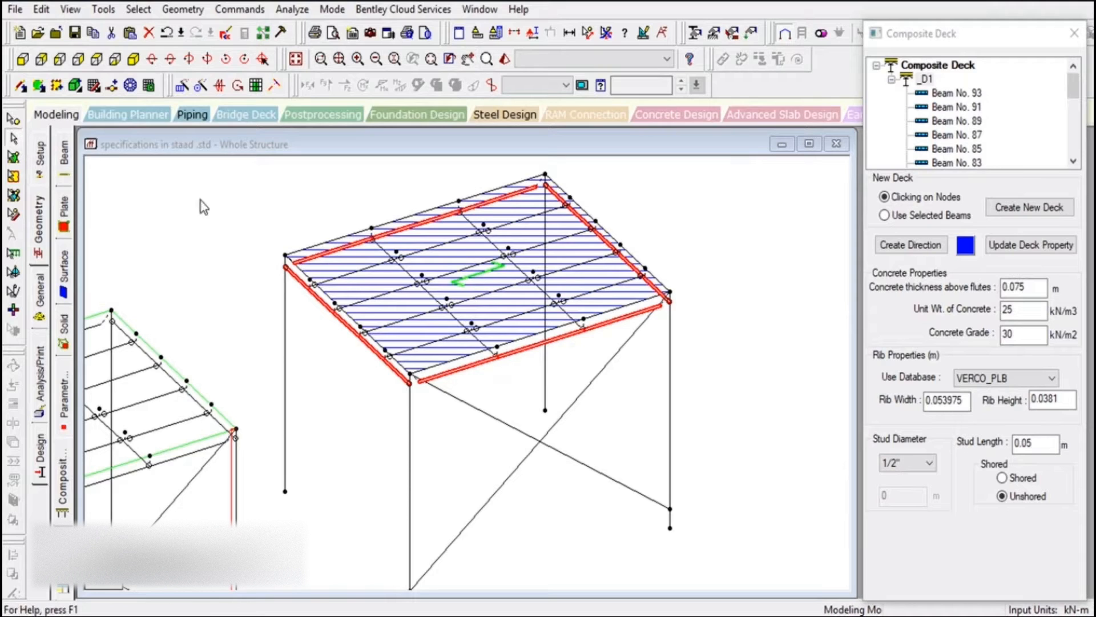
click(233, 221)
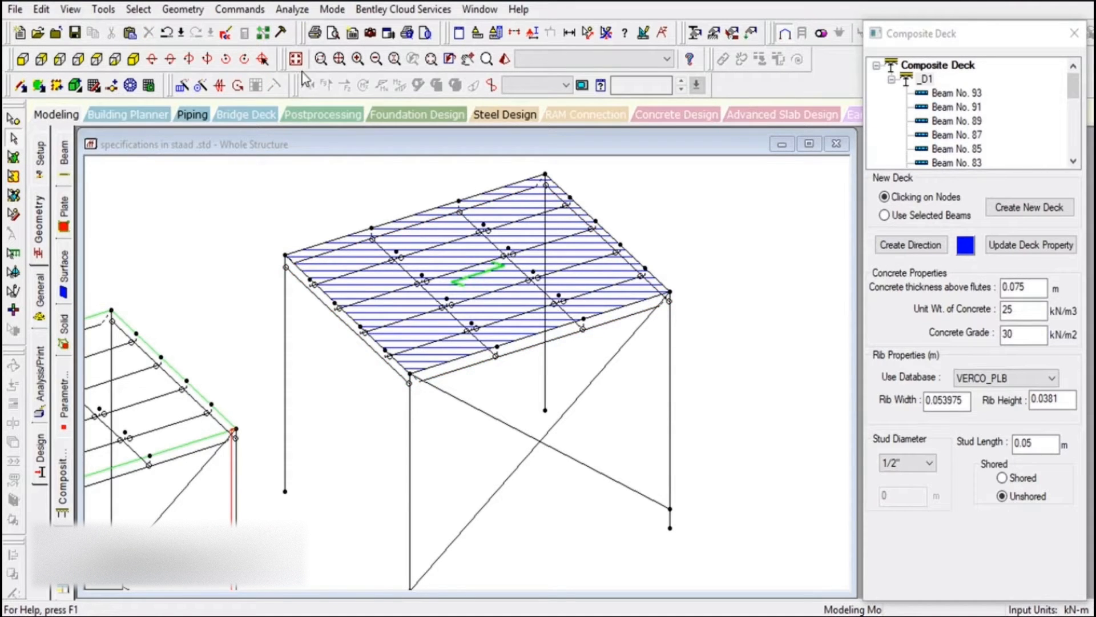
click(295, 59)
click(56, 120)
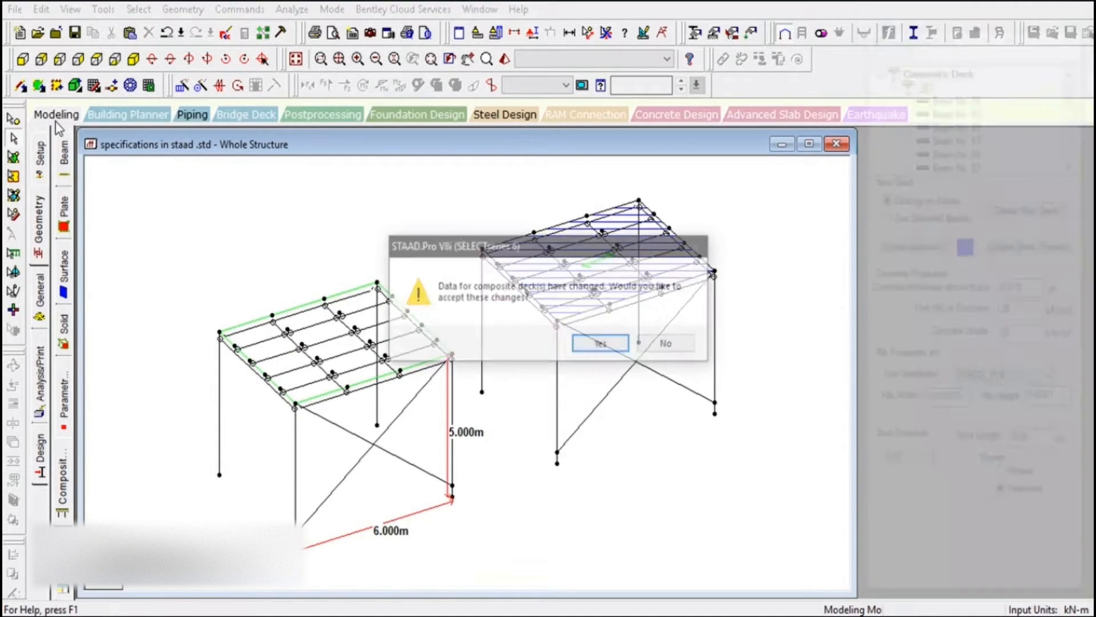
click(598, 346)
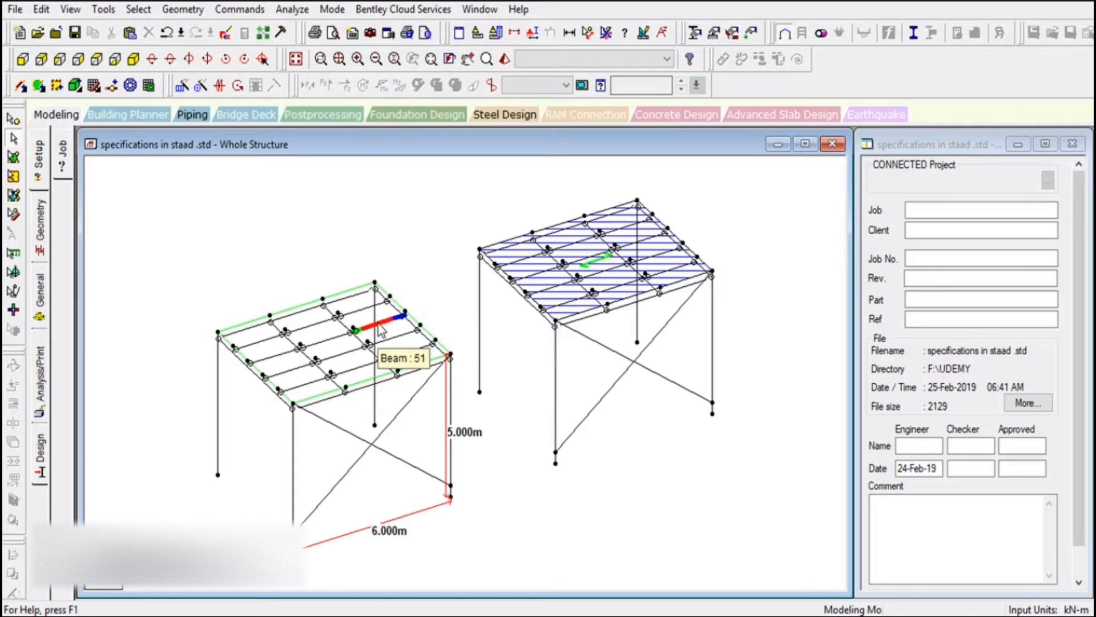
- Select the roof plate of the original frame and open the parametric models for meshed surfaces
click(39, 294)
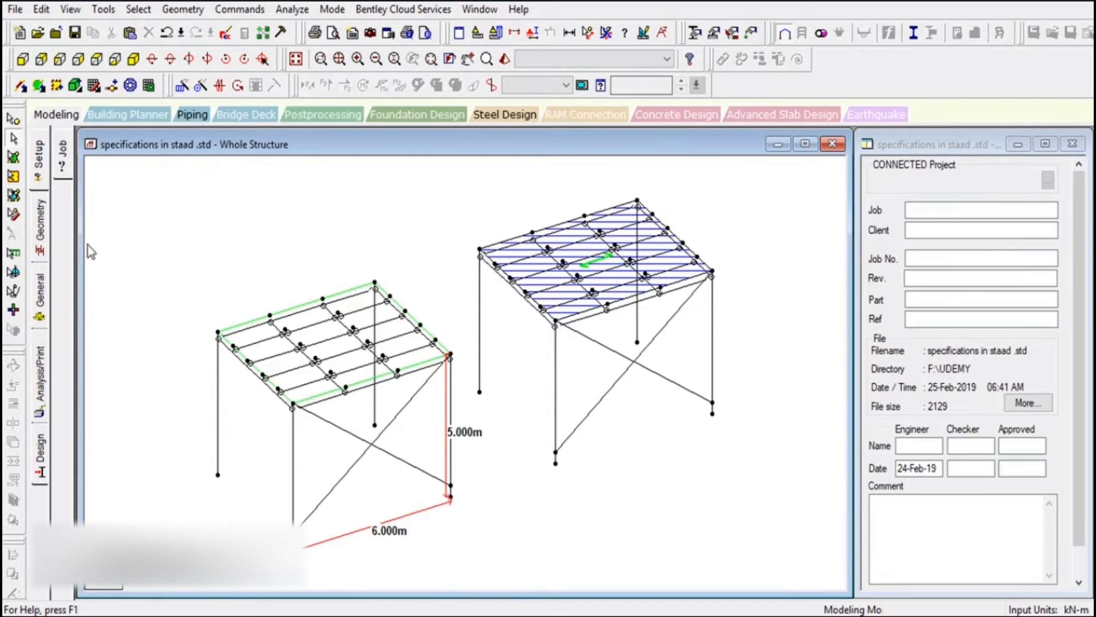
click(41, 226)
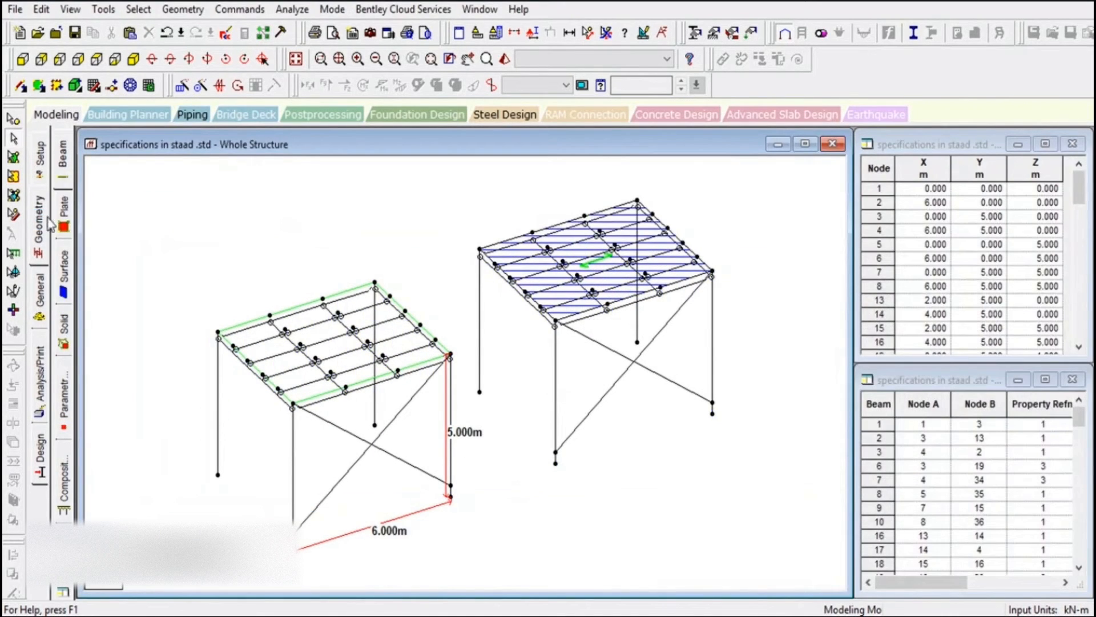
click(65, 211)
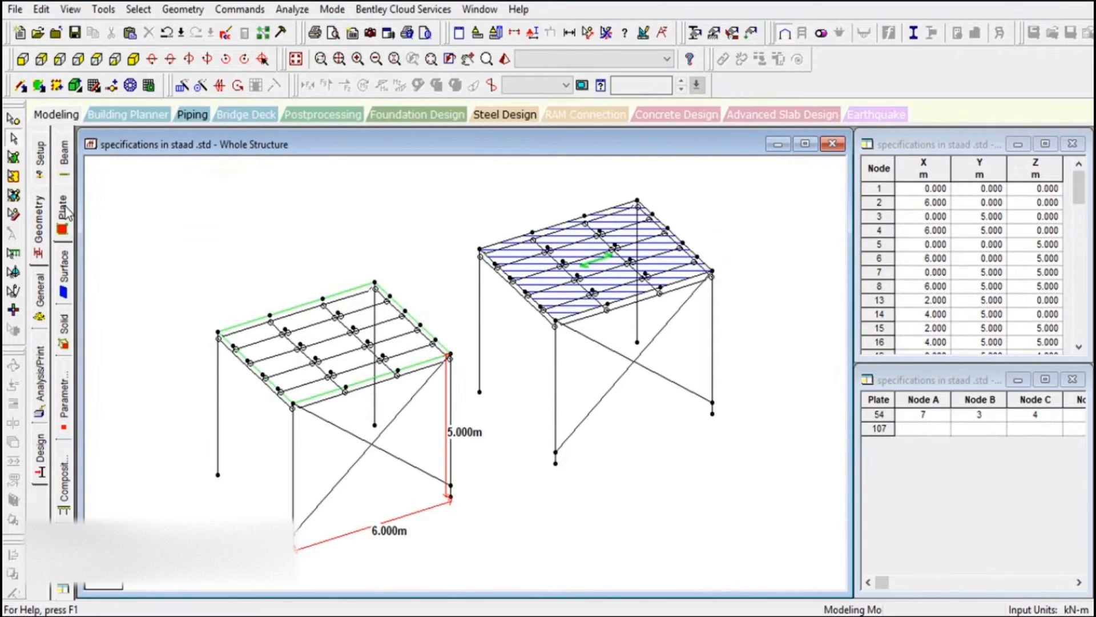
click(13, 175)
click(332, 345)
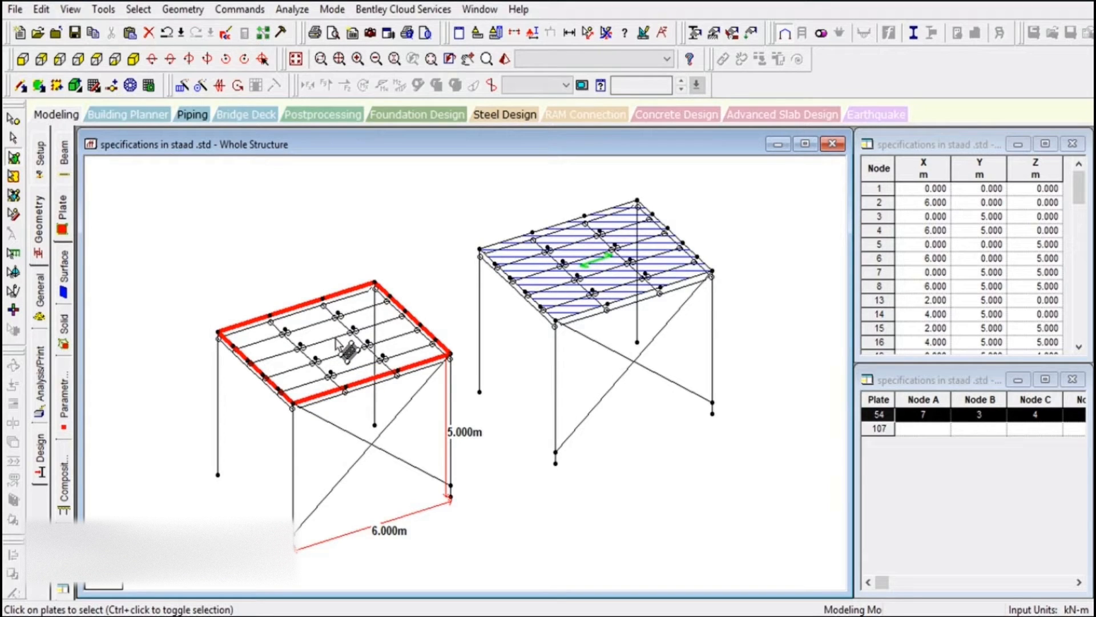
click(64, 402)
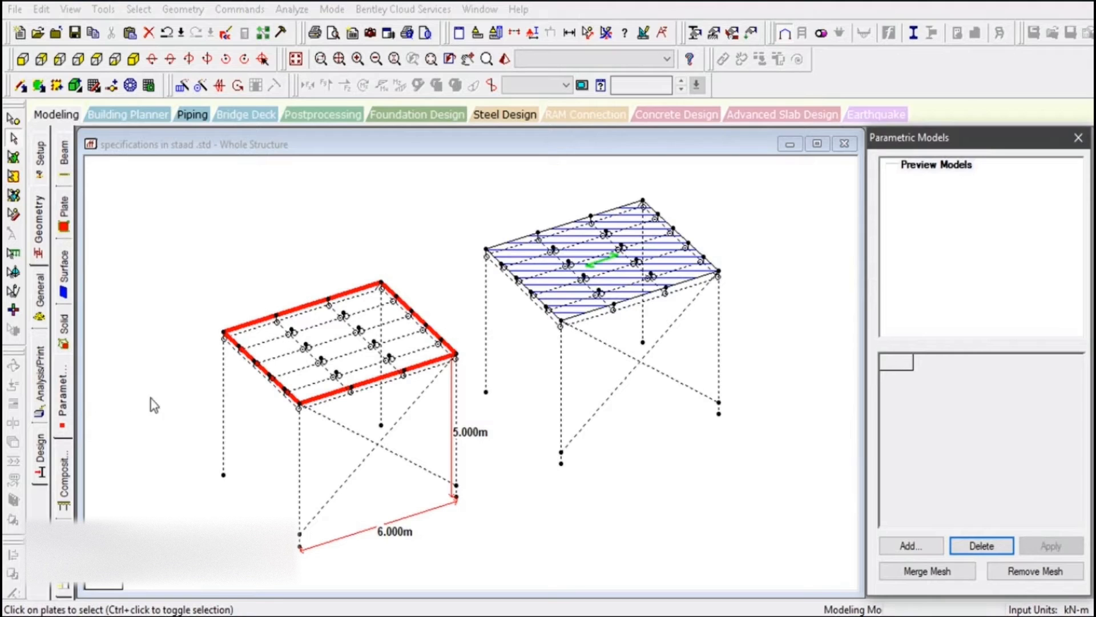
- Copy the original frame's roof plate and paste it moved 10 m in Z
click(620, 547)
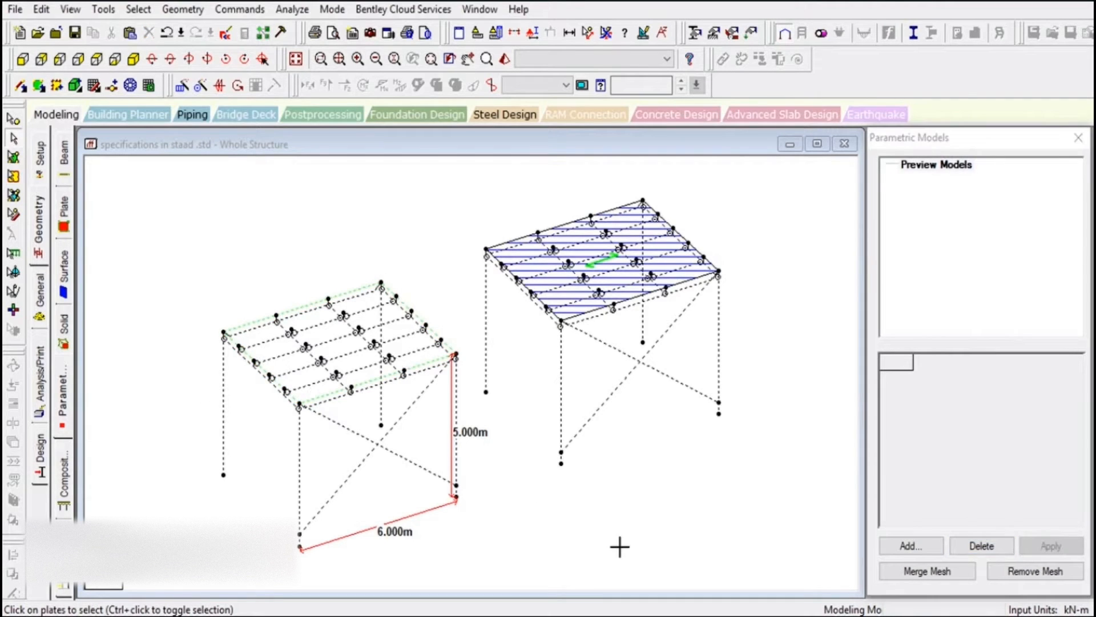
click(443, 349)
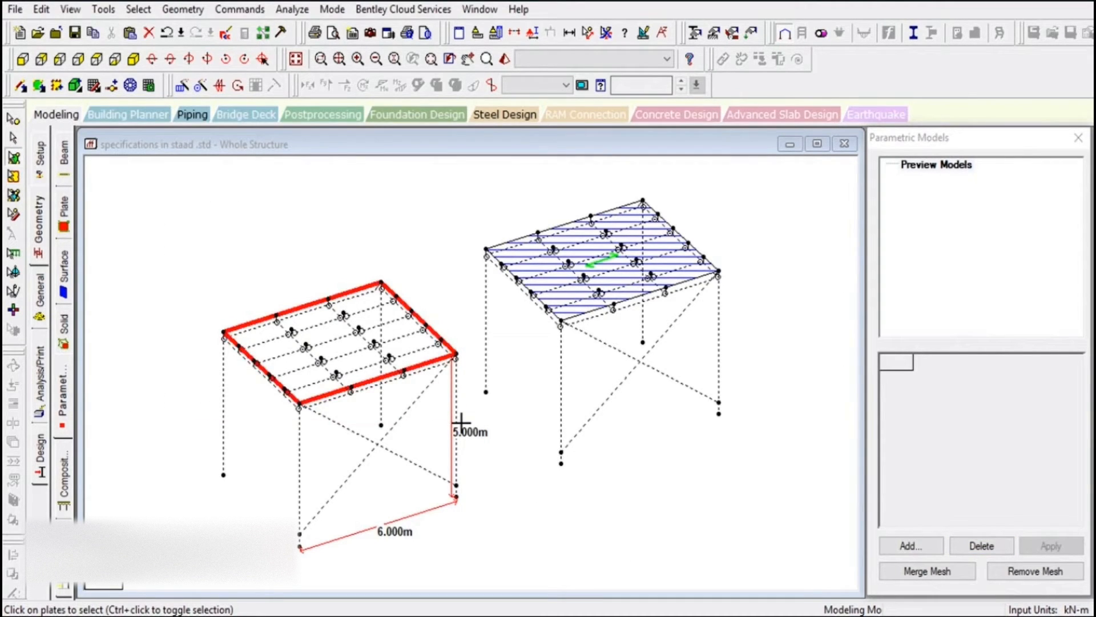
key(ctrl+v)
double_click(464, 365)
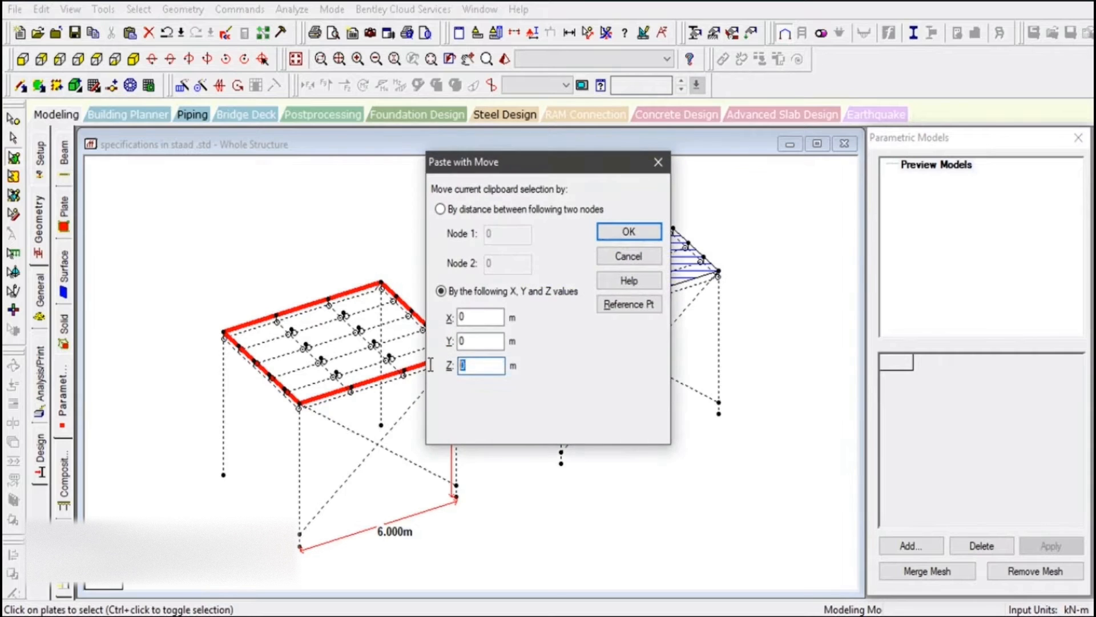
text(1)
key(Return)
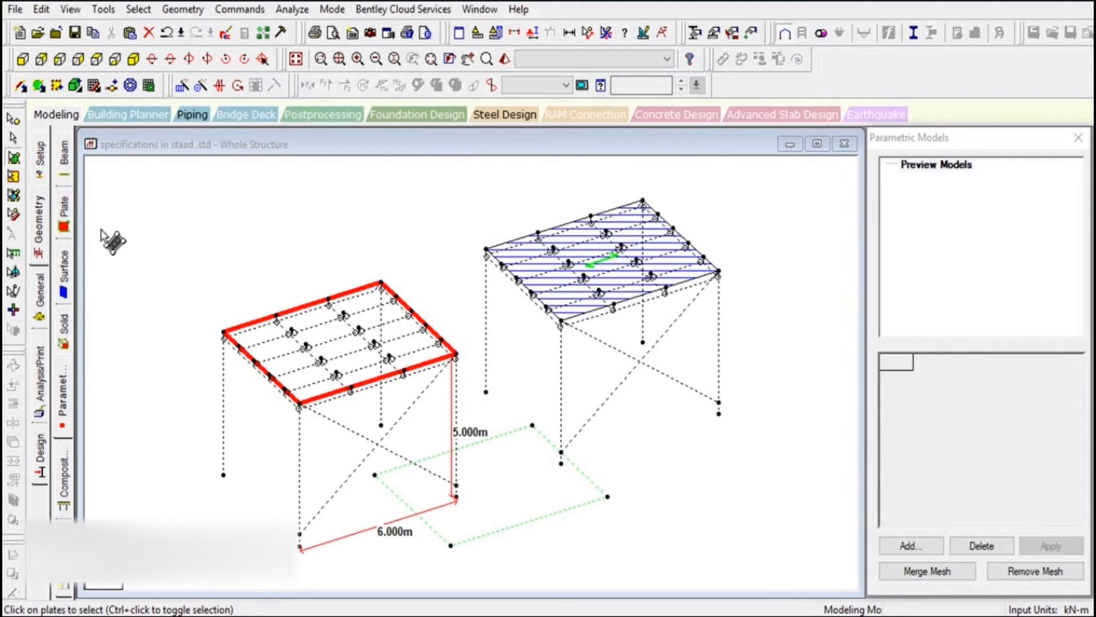
- Copy all beams and columns of the original frame and paste them moved 10 m in Z
drag(209, 237, 460, 555)
key(ctrl+c)
key(ctrl+v)
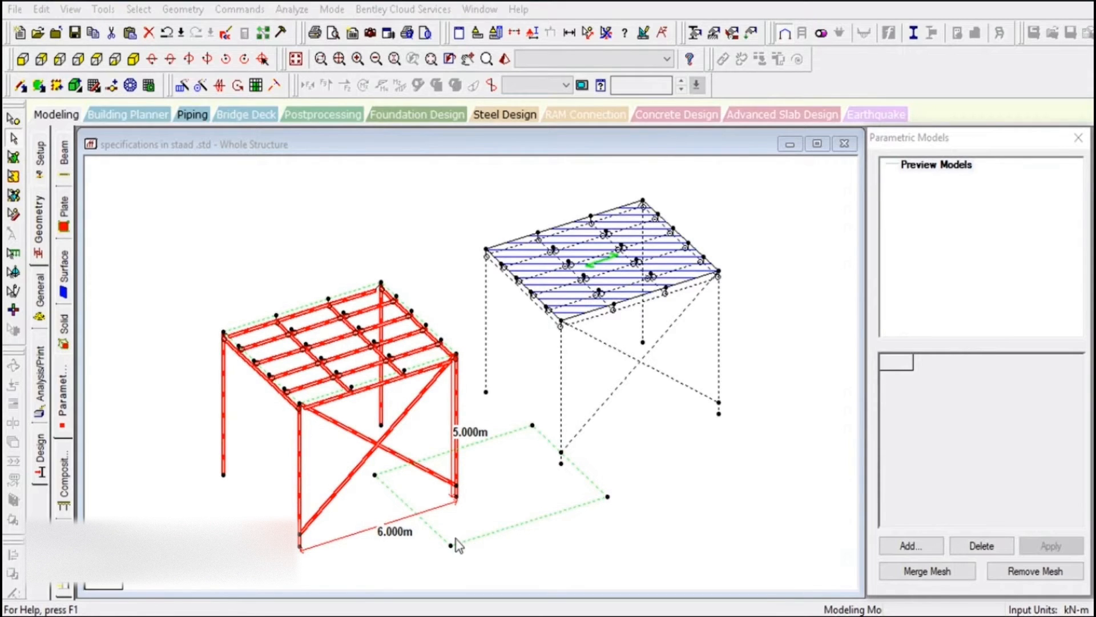
double_click(477, 368)
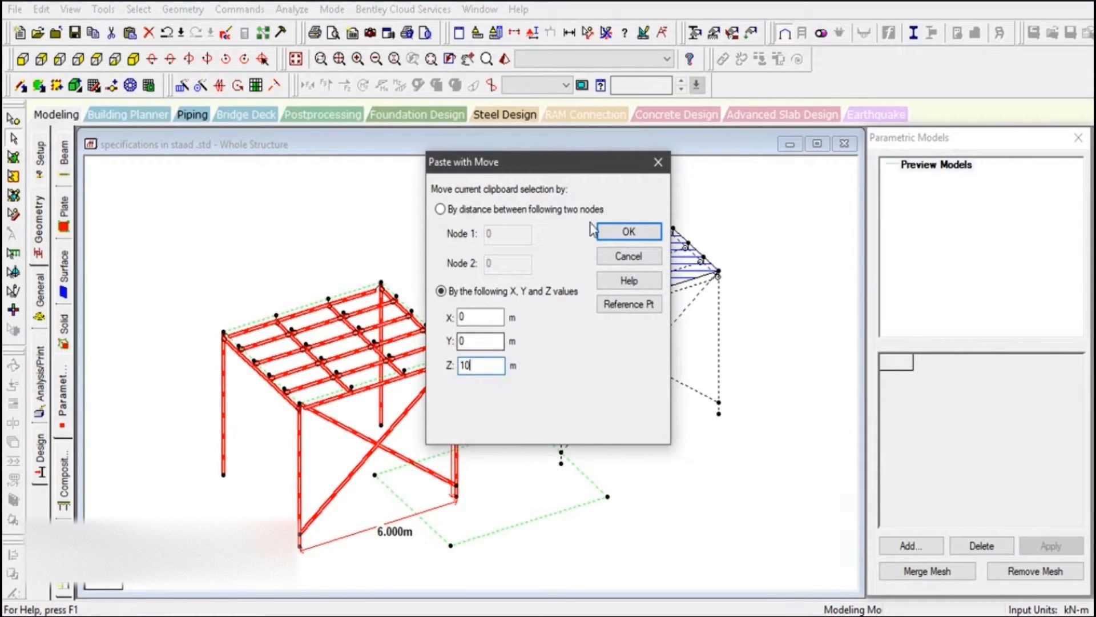
click(613, 230)
click(663, 344)
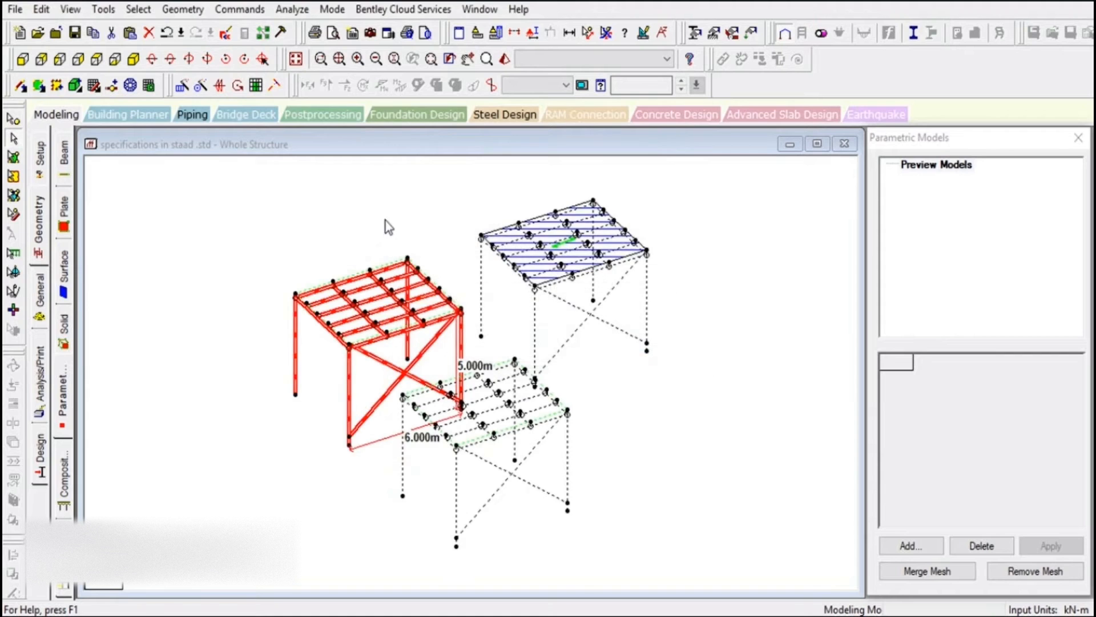
- Add a new meshed surface named SLAB ON STEEL with the type Slab
scroll(426, 252, down, 1)
scroll(425, 252, up, 3)
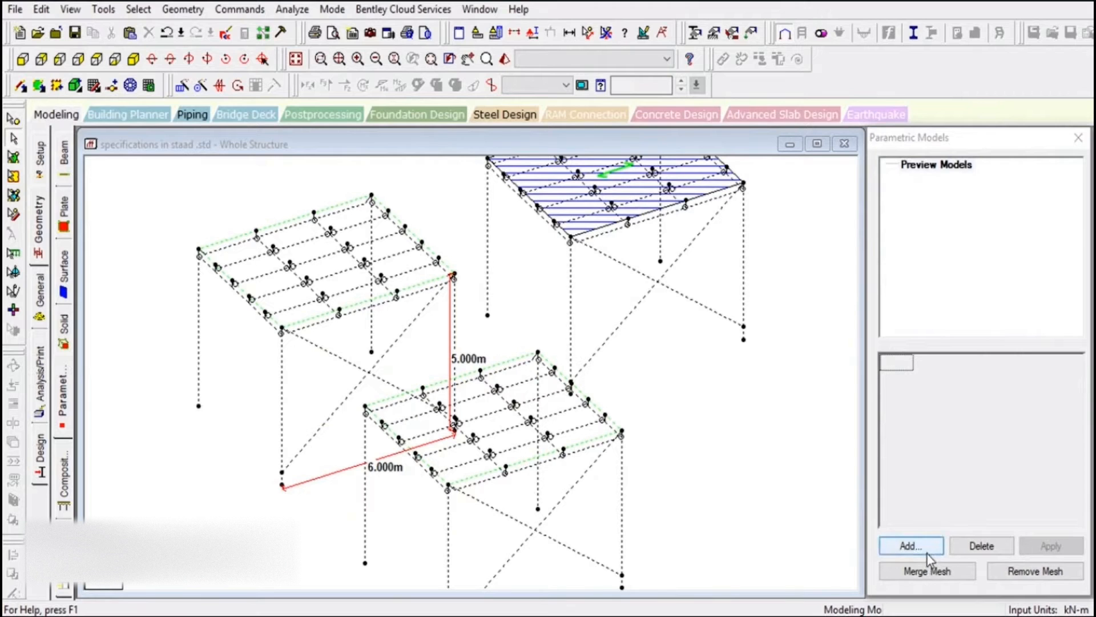
scroll(416, 348, down, 3)
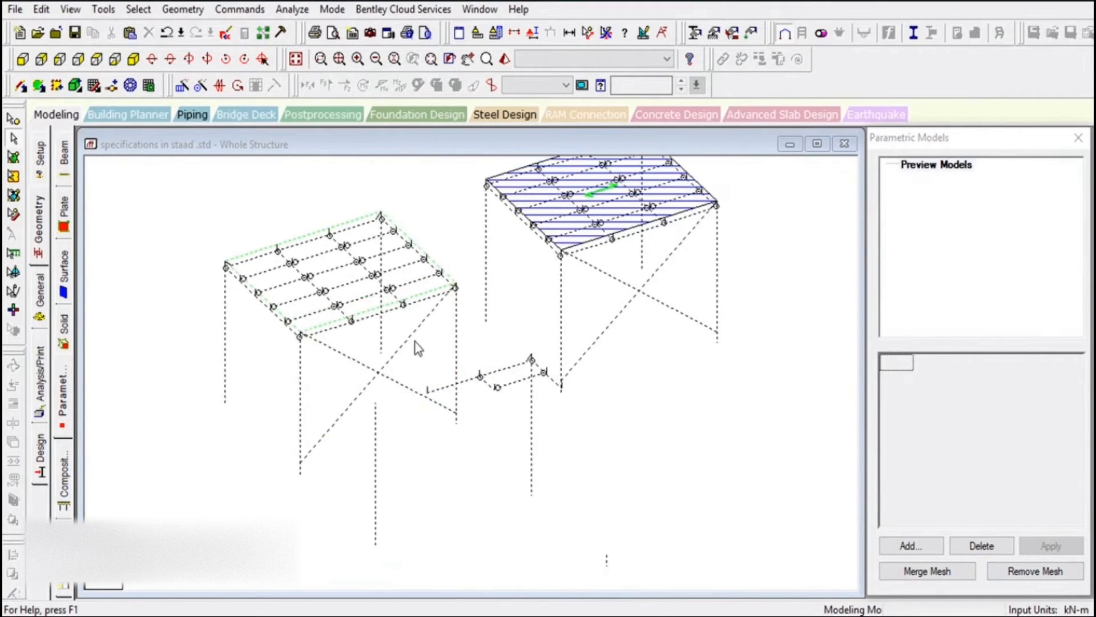
scroll(701, 441, up, 3)
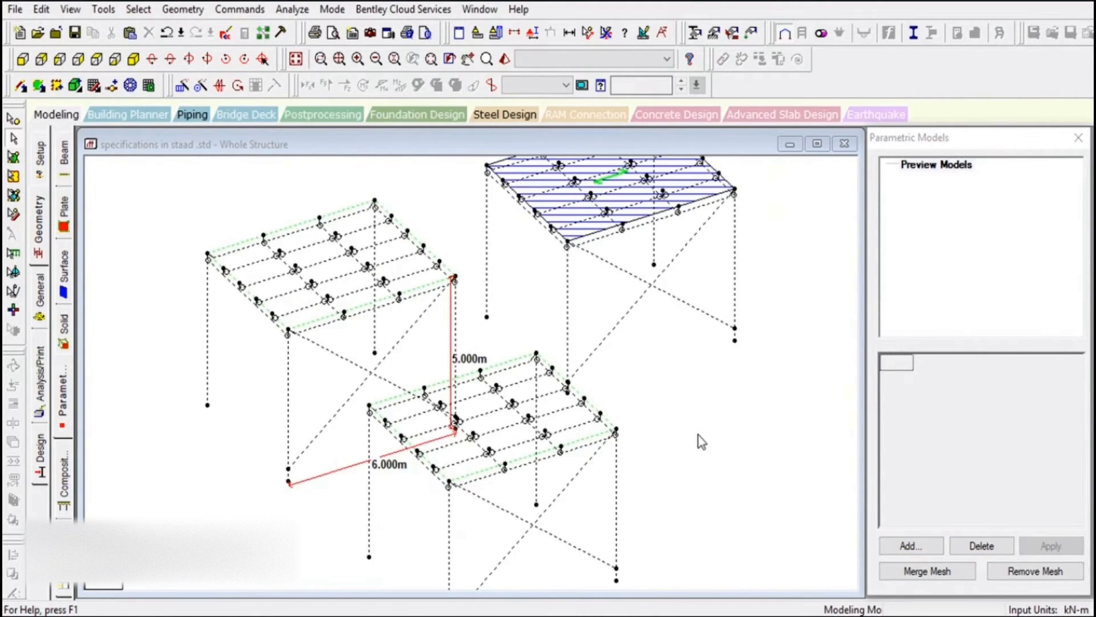
click(910, 546)
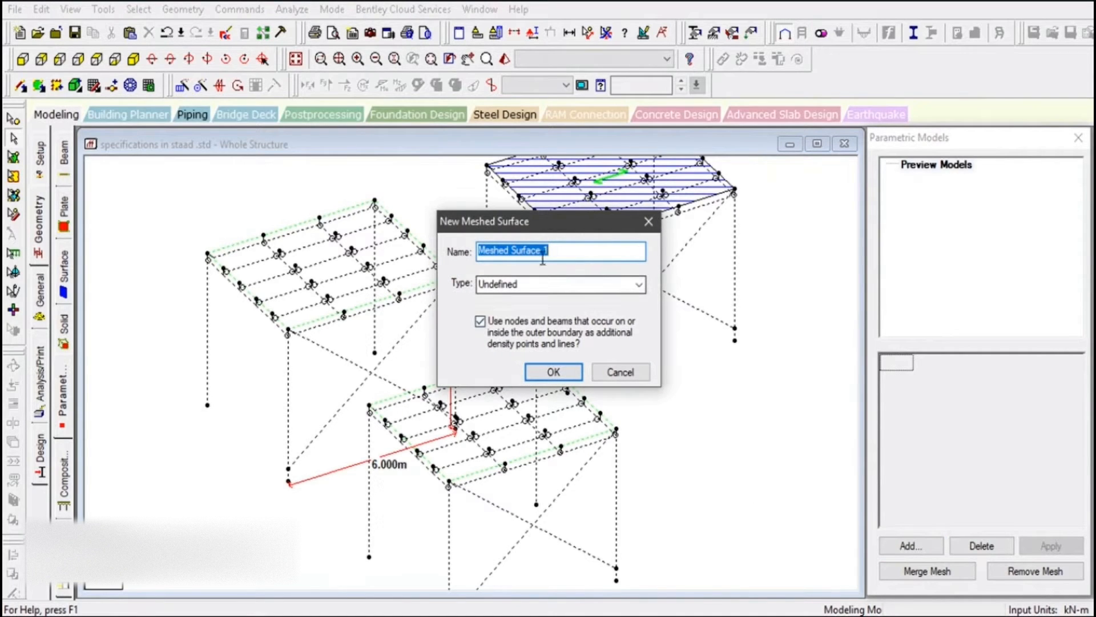
text(SLAB ON)
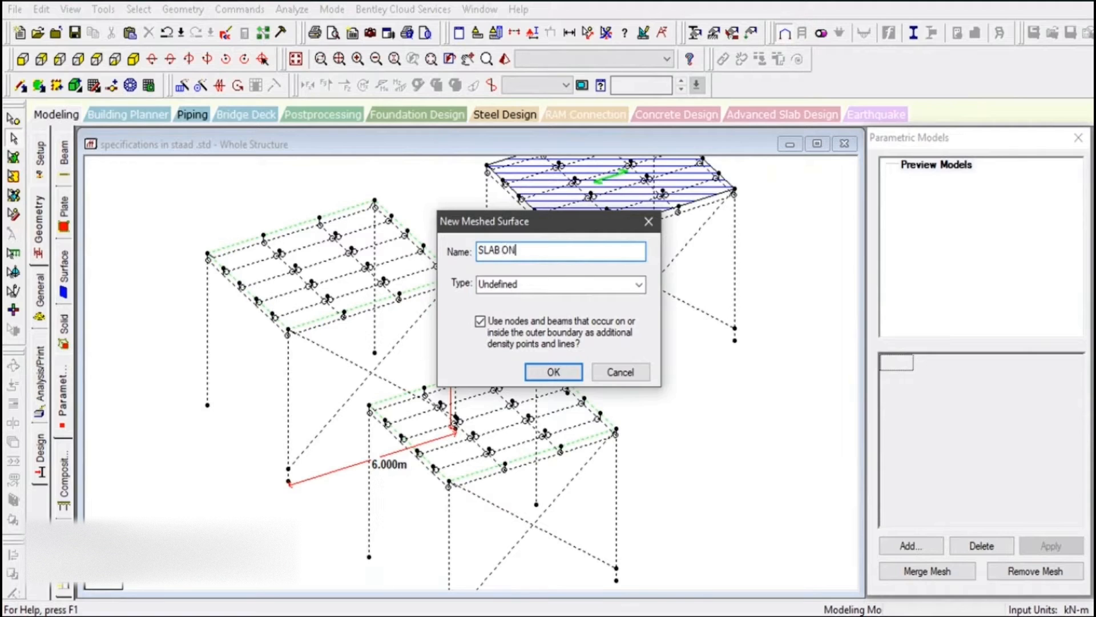
text( STEEL)
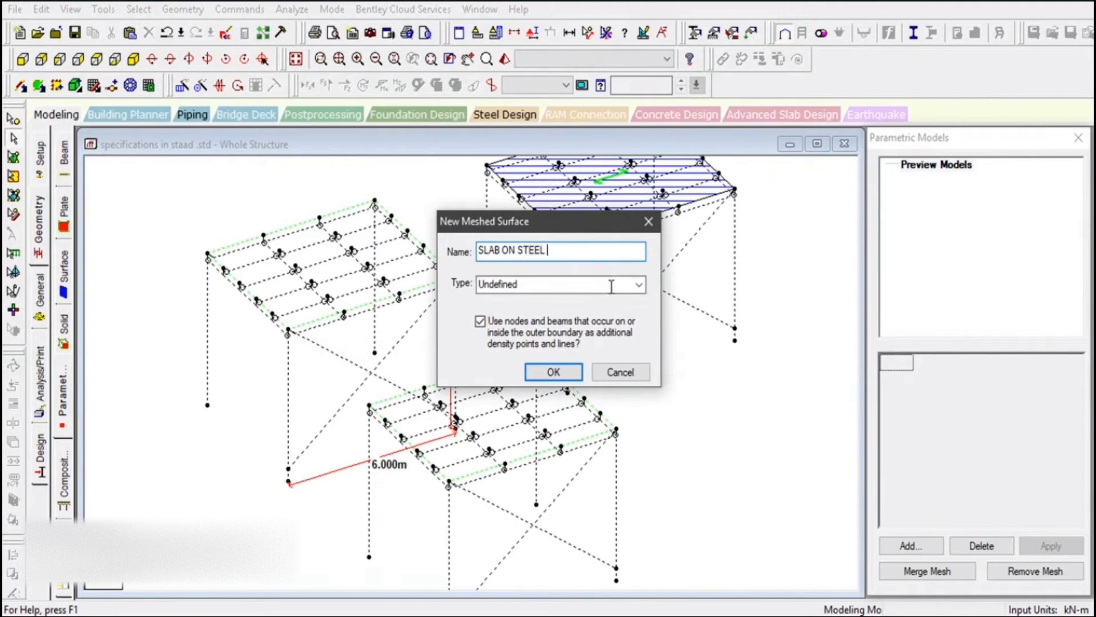
click(634, 286)
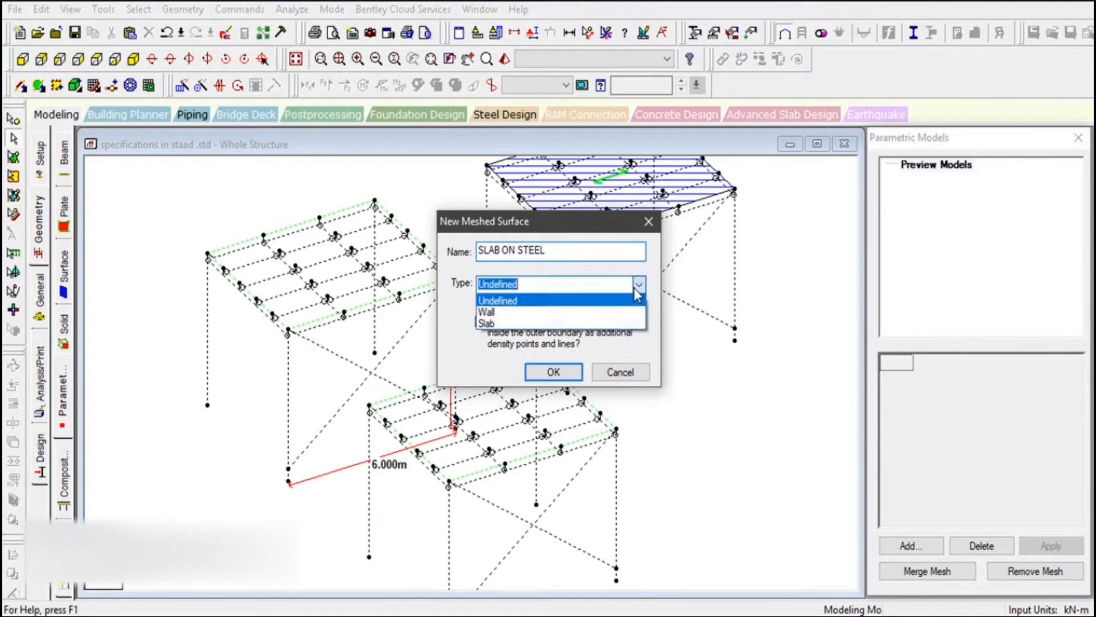
click(571, 323)
click(555, 372)
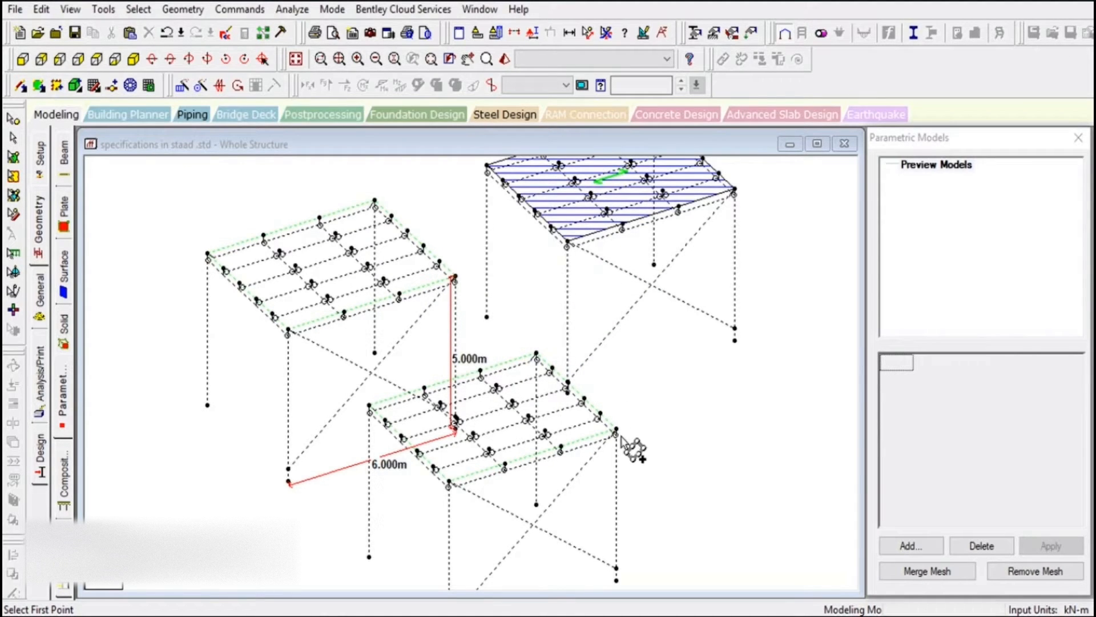
- Outline the SLAB ON STEEL boundary through the four roof corner nodes of the newest frame copy and close the polygon
click(449, 484)
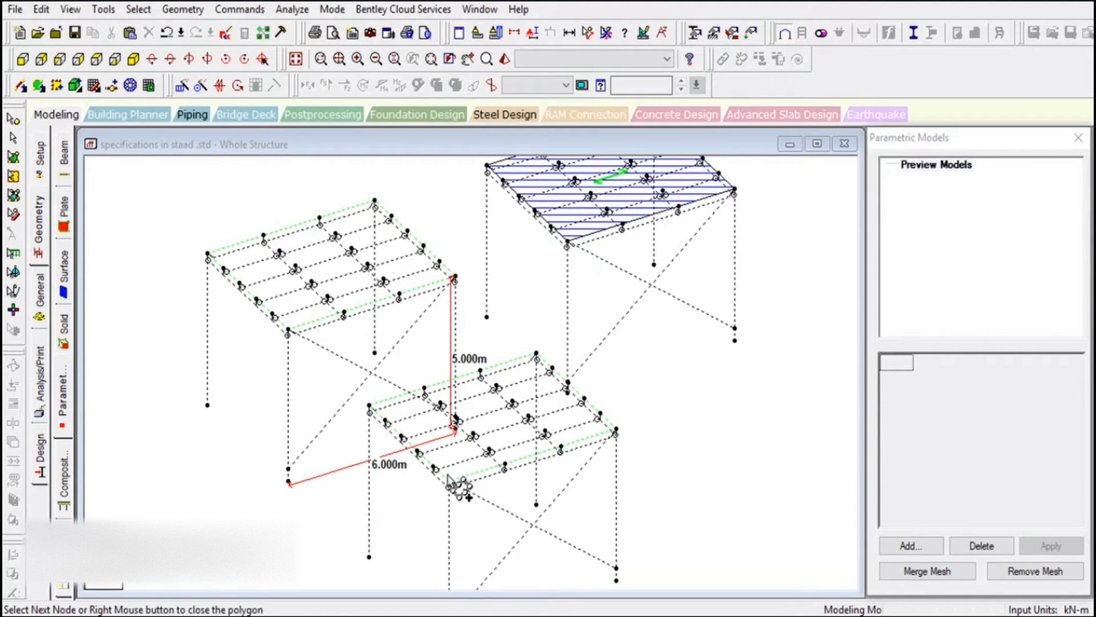
click(369, 406)
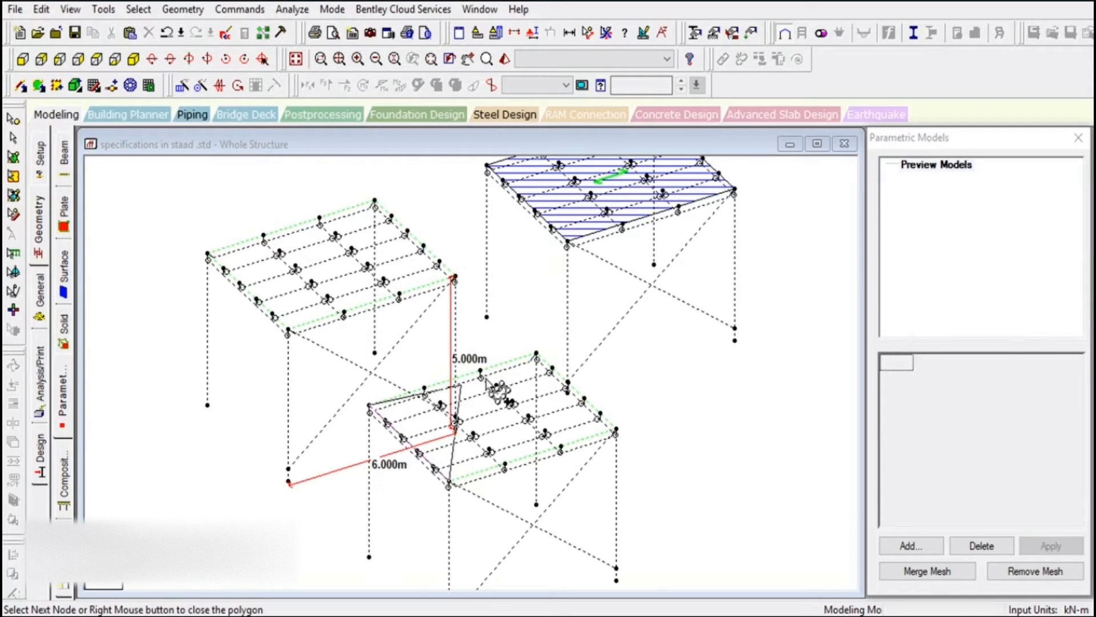
click(536, 354)
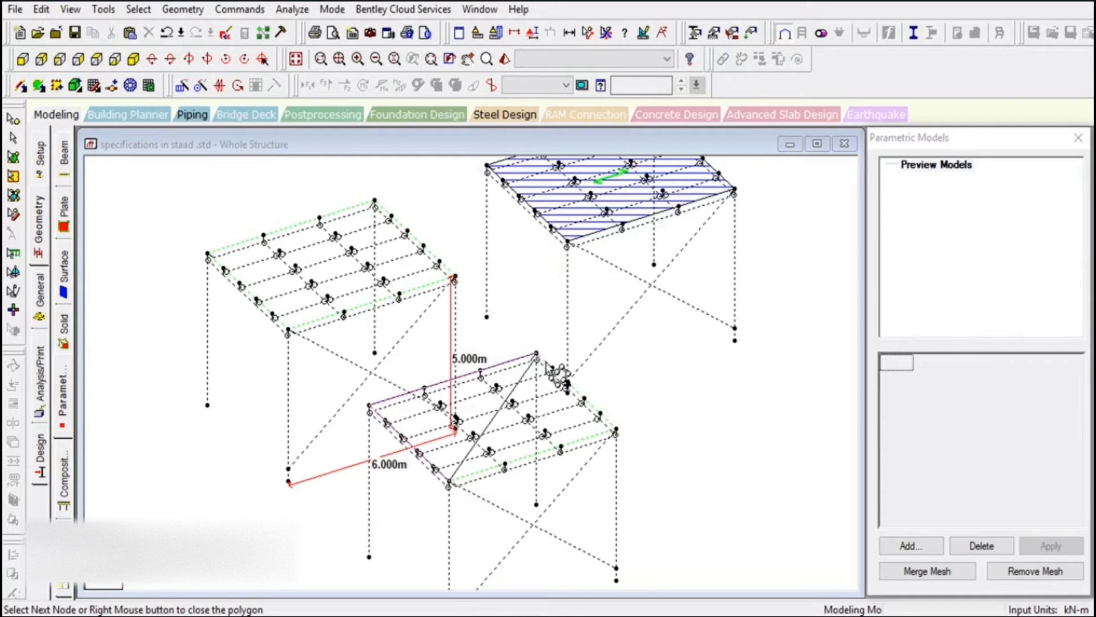
click(616, 430)
right_click(458, 495)
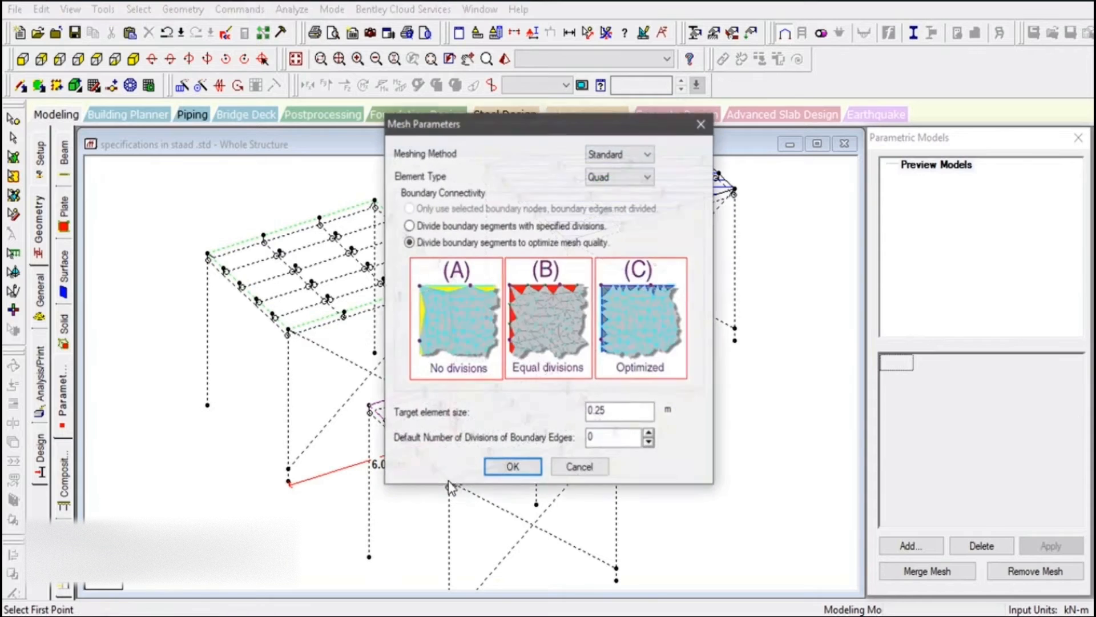
- Mesh the slab with the Standard method, Quad elements, optimized boundary divisions and a 0.5 m target element size, without openings
drag(483, 131, 768, 142)
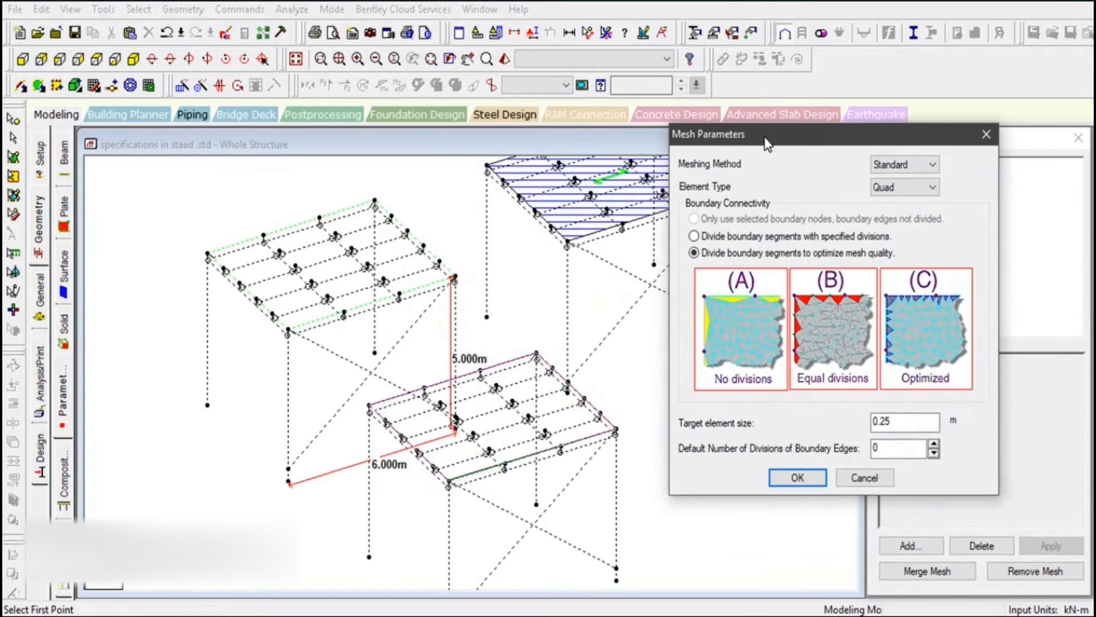
click(878, 169)
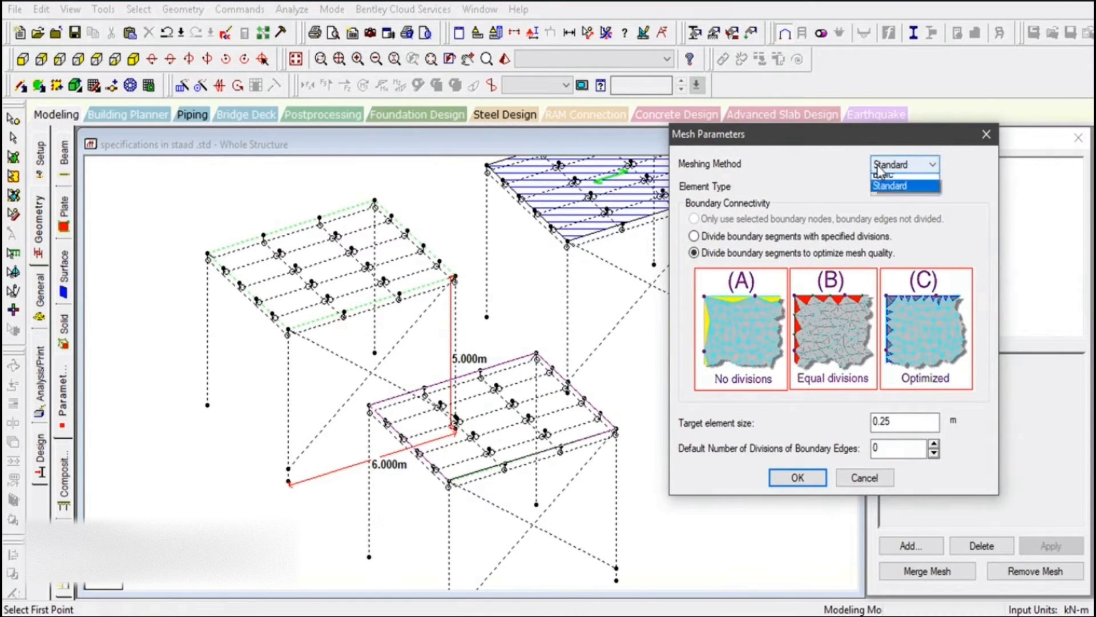
click(905, 191)
click(907, 193)
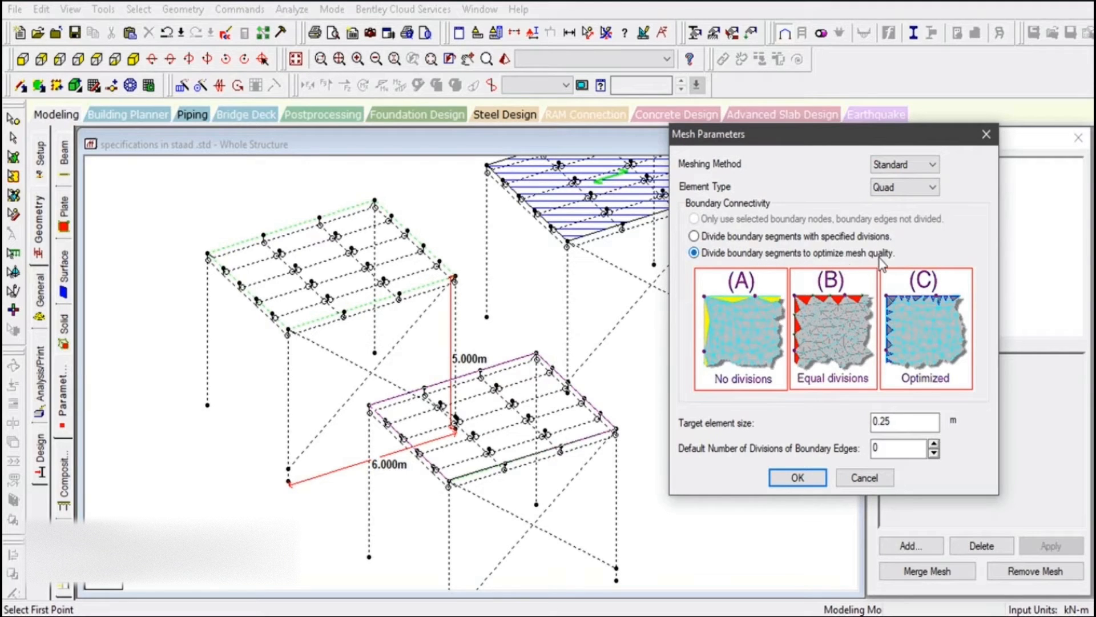
click(918, 423)
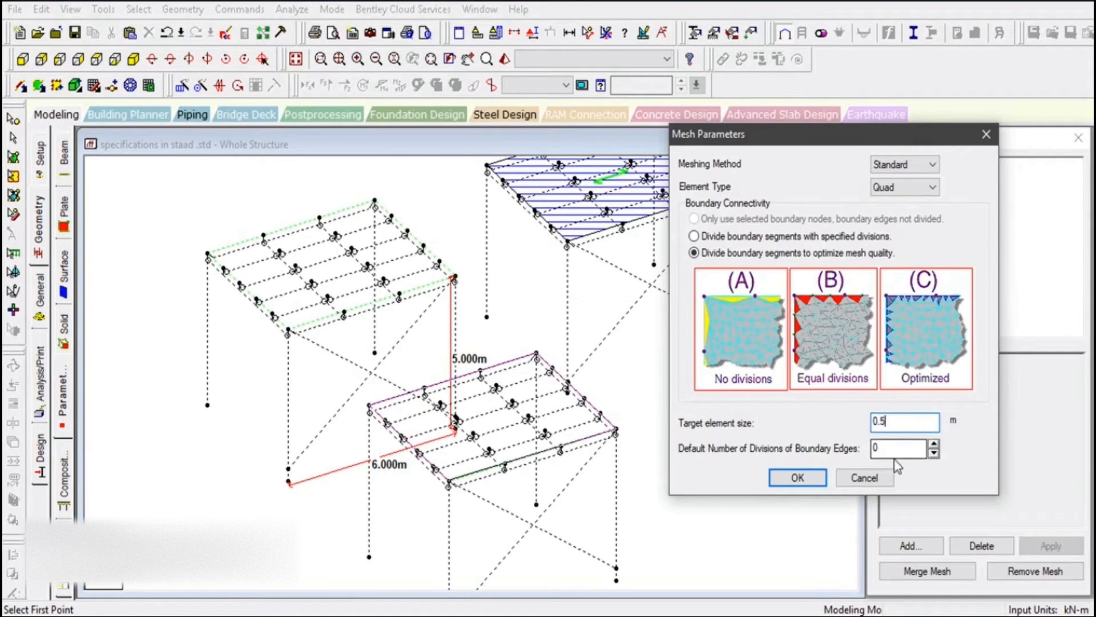
click(796, 479)
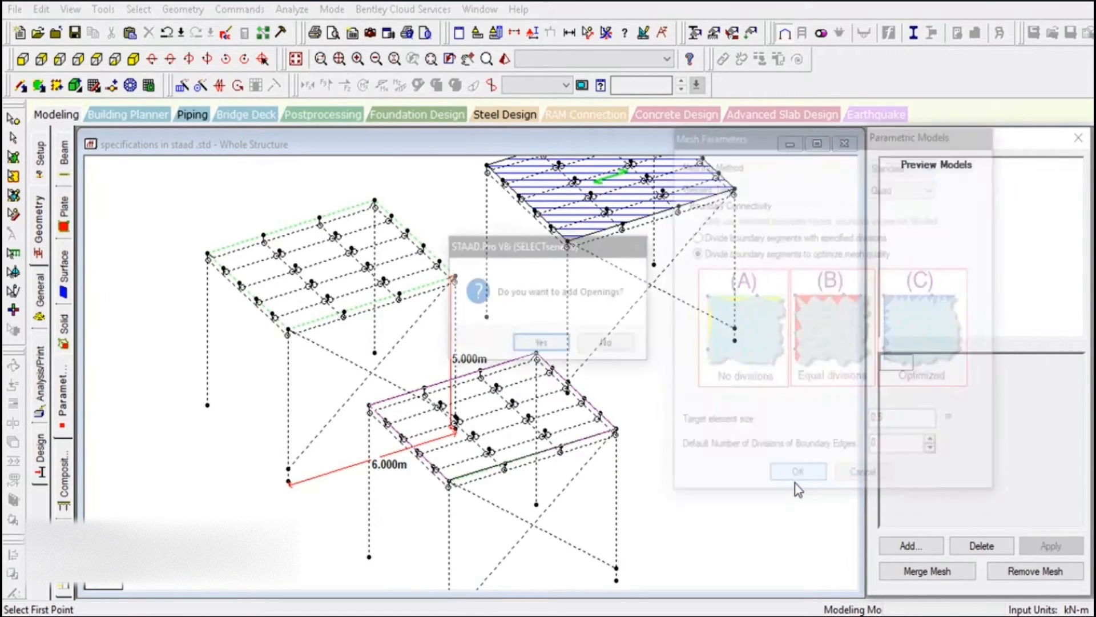
click(609, 343)
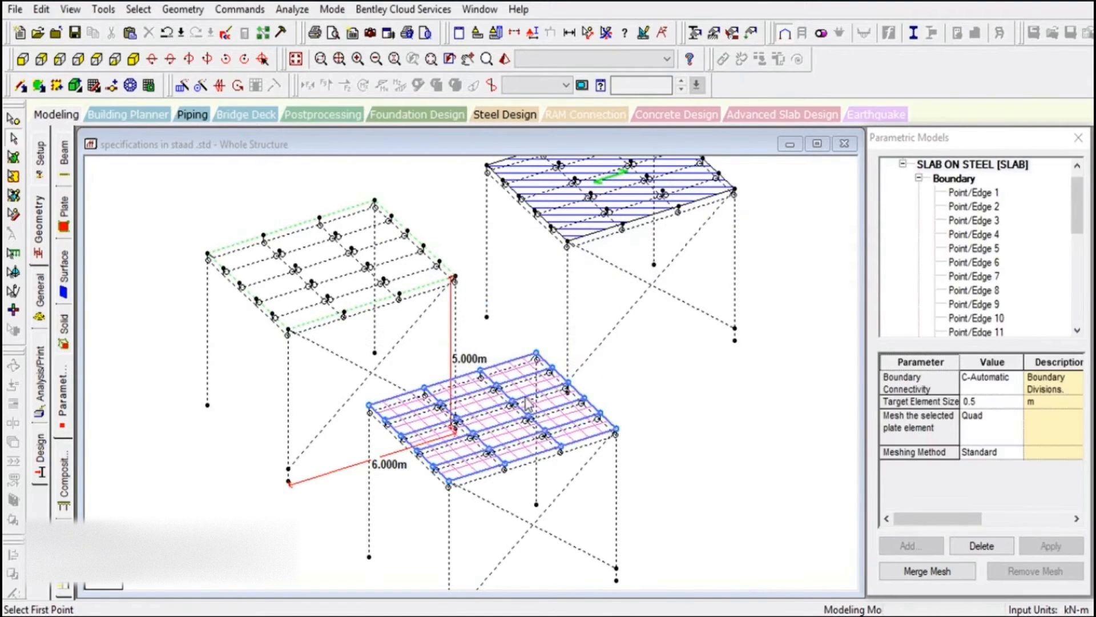
- Merge the SLAB ON STEEL mesh into the structural model
scroll(512, 436, up, 4)
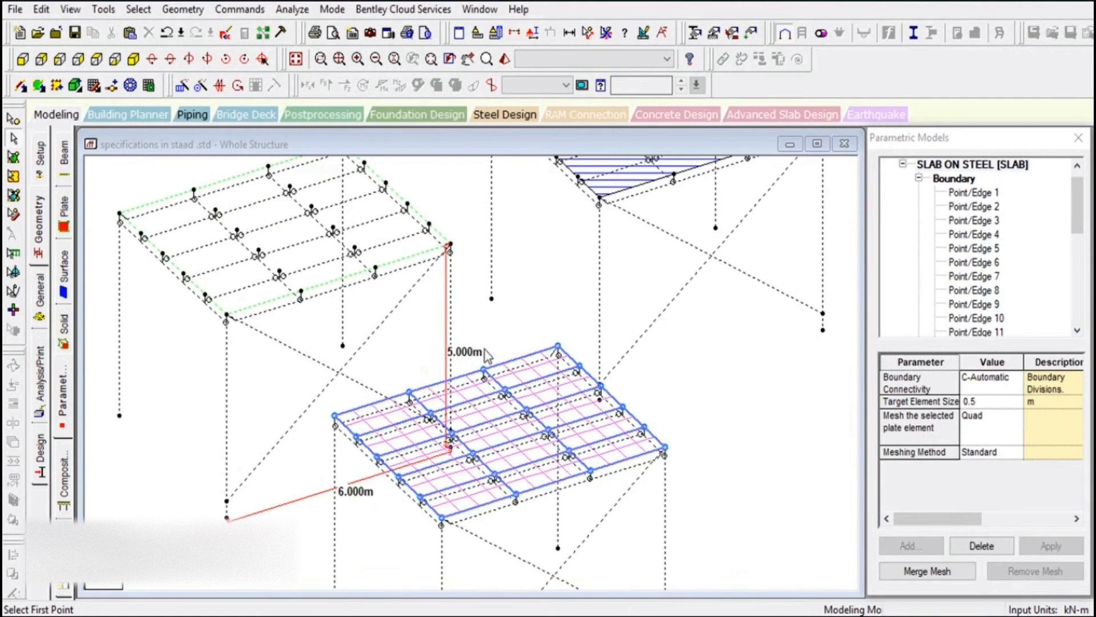
click(468, 59)
drag(648, 392, 592, 360)
scroll(601, 368, up, 6)
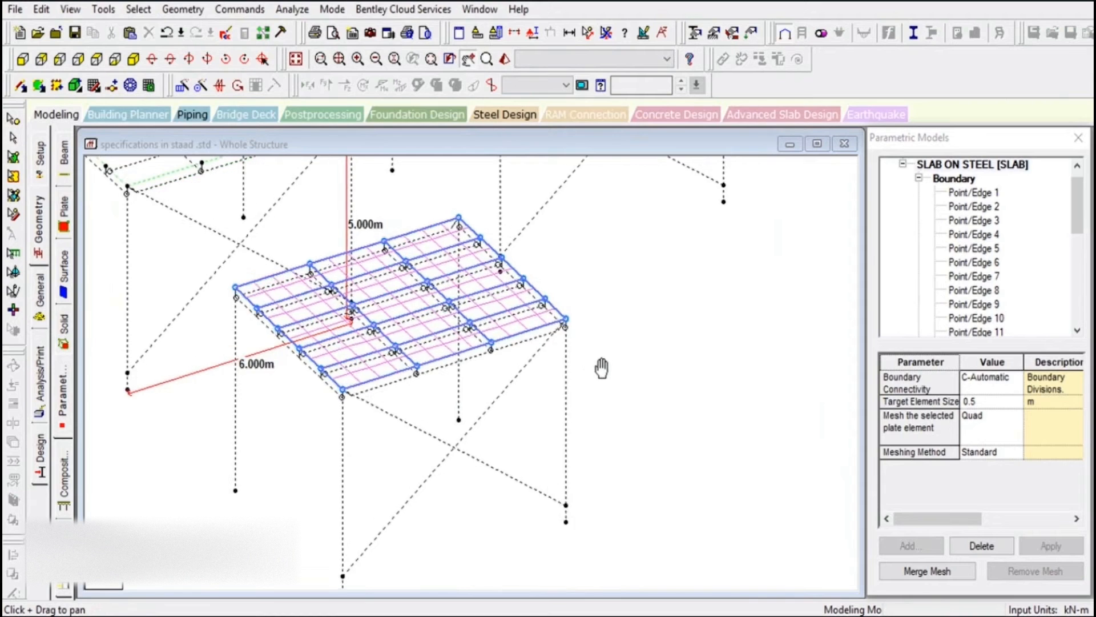
scroll(616, 381, up, 2)
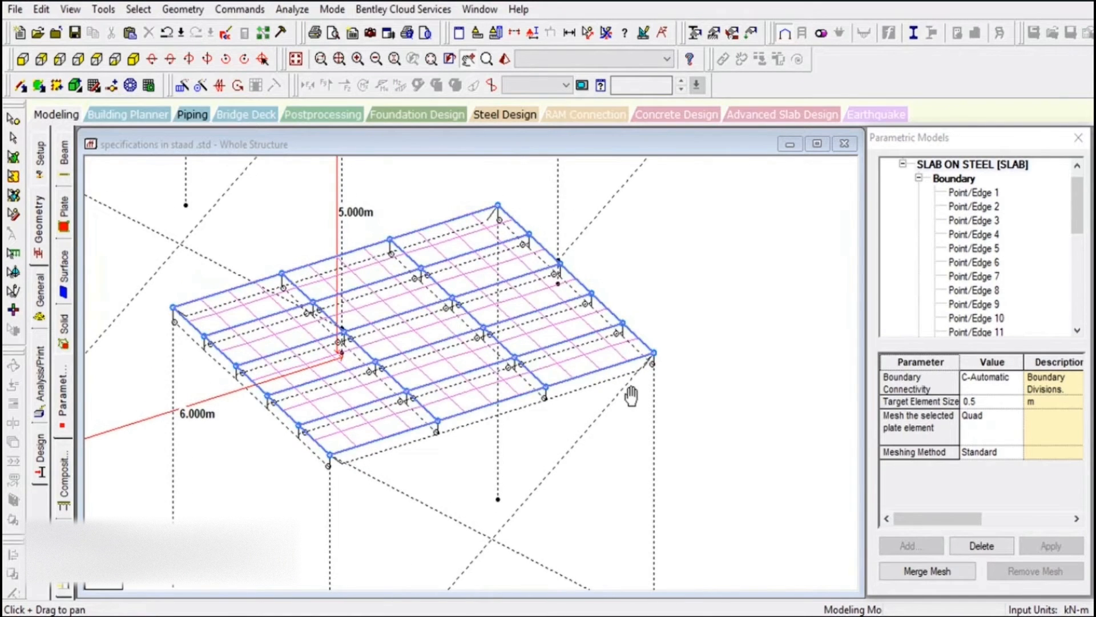
drag(648, 300, 645, 296)
click(14, 139)
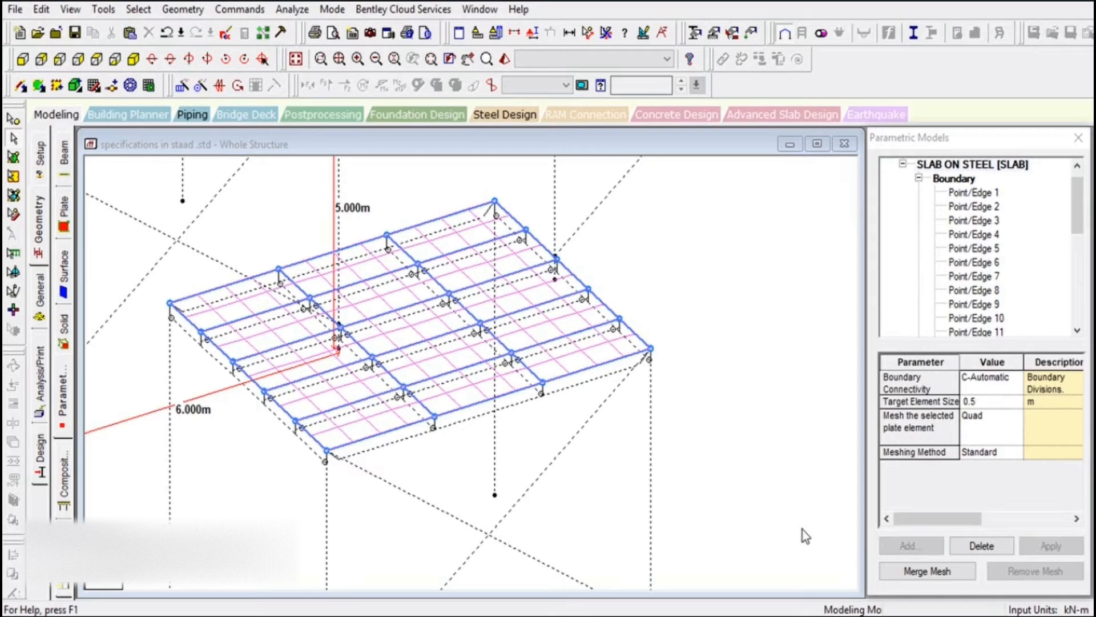
click(920, 573)
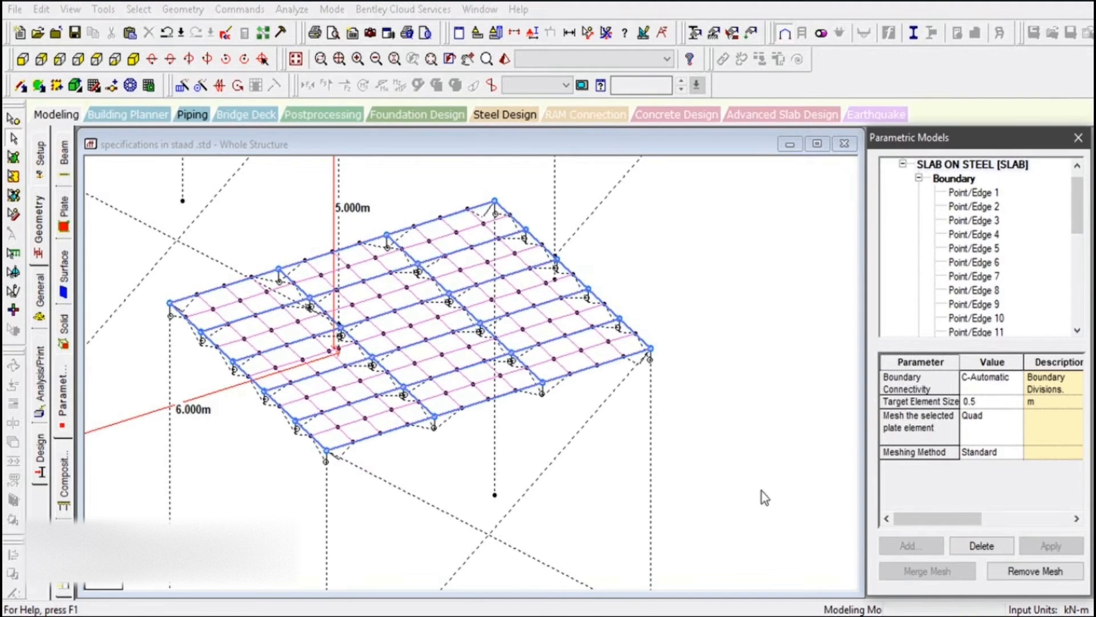
- Examine the merged slab mesh and its connections to the steel beams, and compare it with the roofs of the other frames
scroll(257, 372, up, 3)
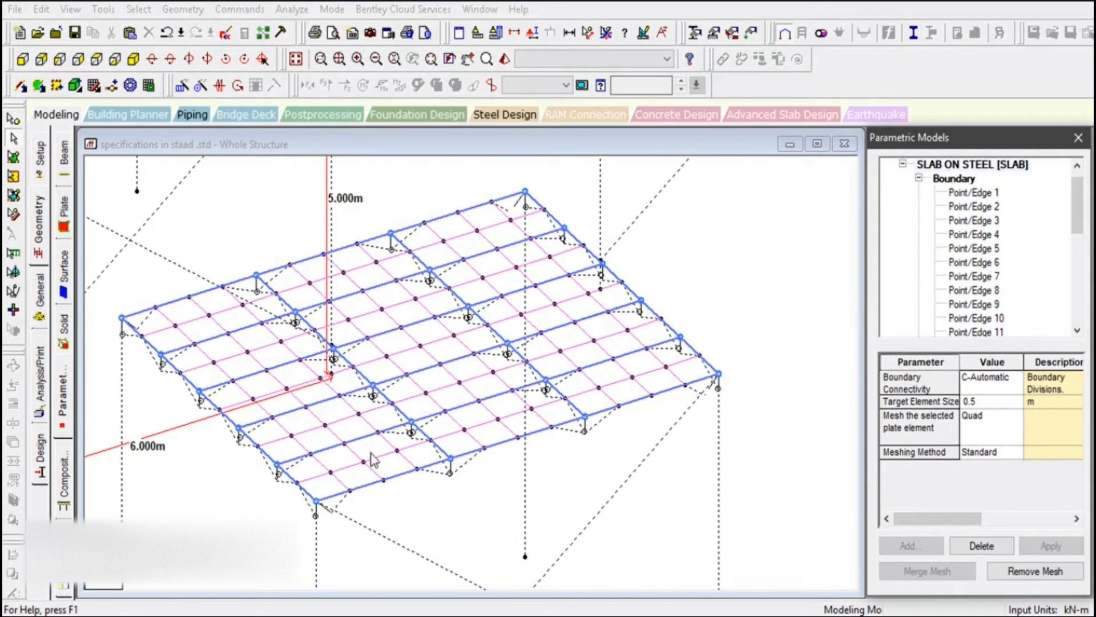
click(594, 486)
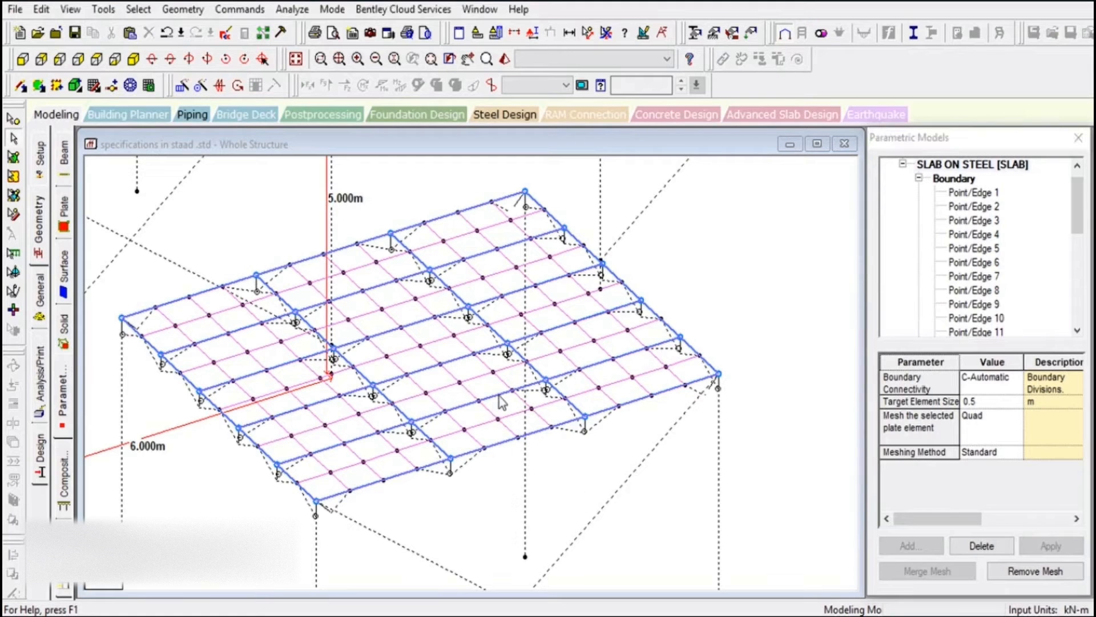
scroll(507, 357, down, 1)
scroll(517, 370, down, 1)
scroll(519, 372, down, 1)
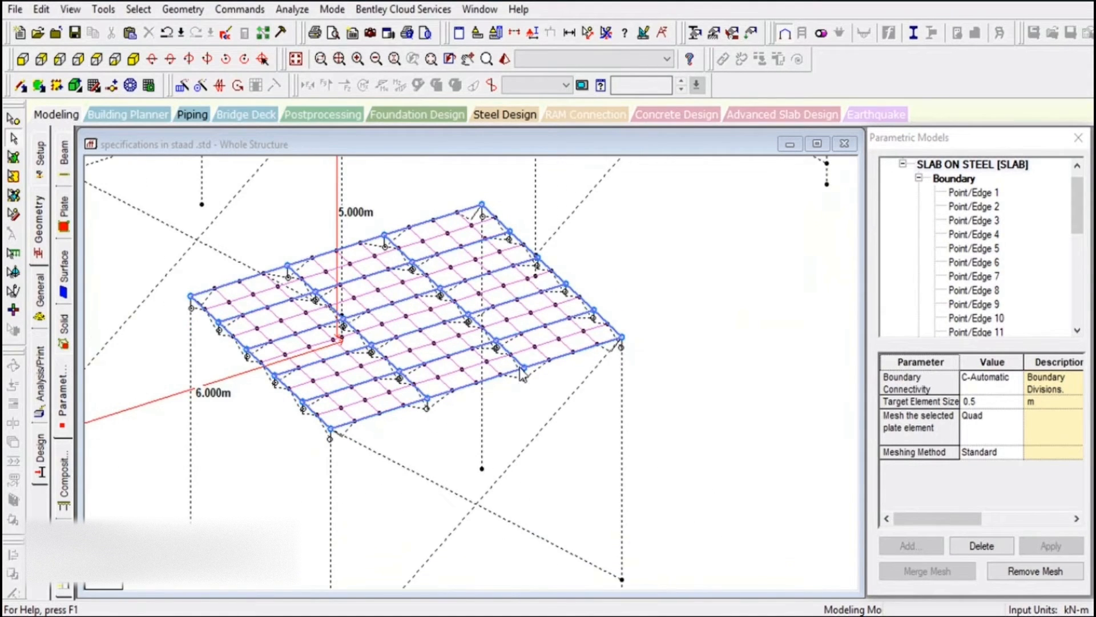
scroll(470, 307, down, 3)
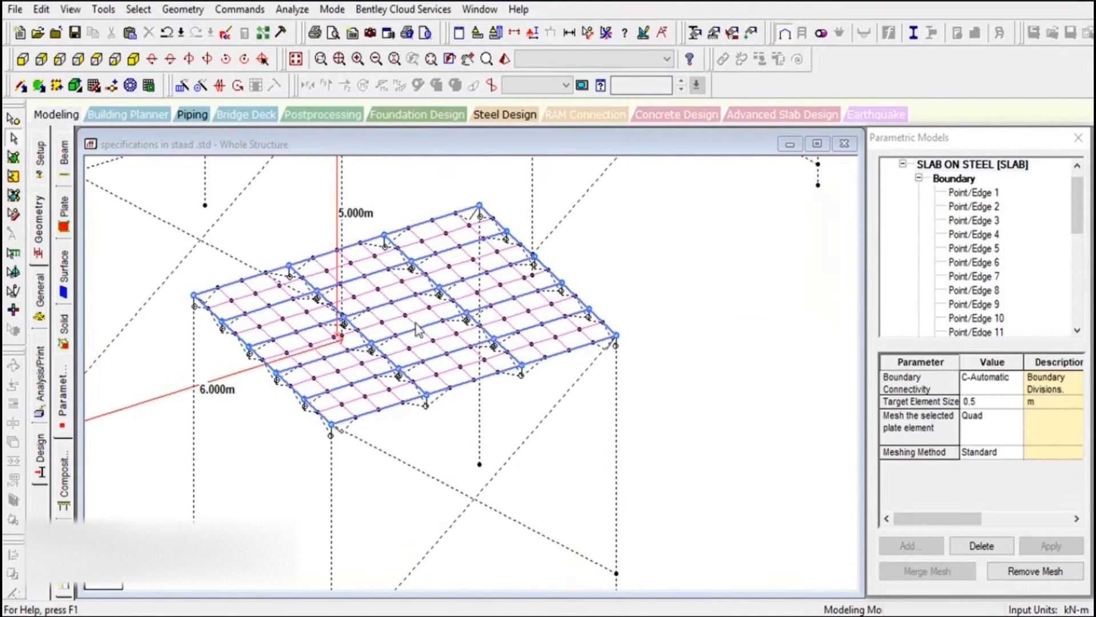
click(467, 60)
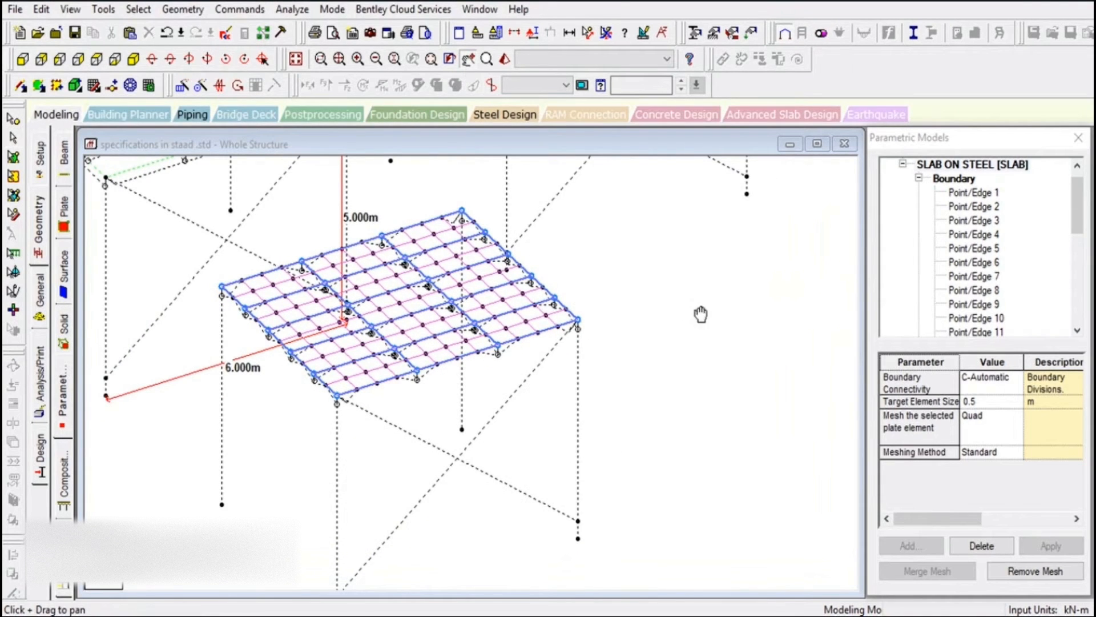
drag(700, 311, 598, 401)
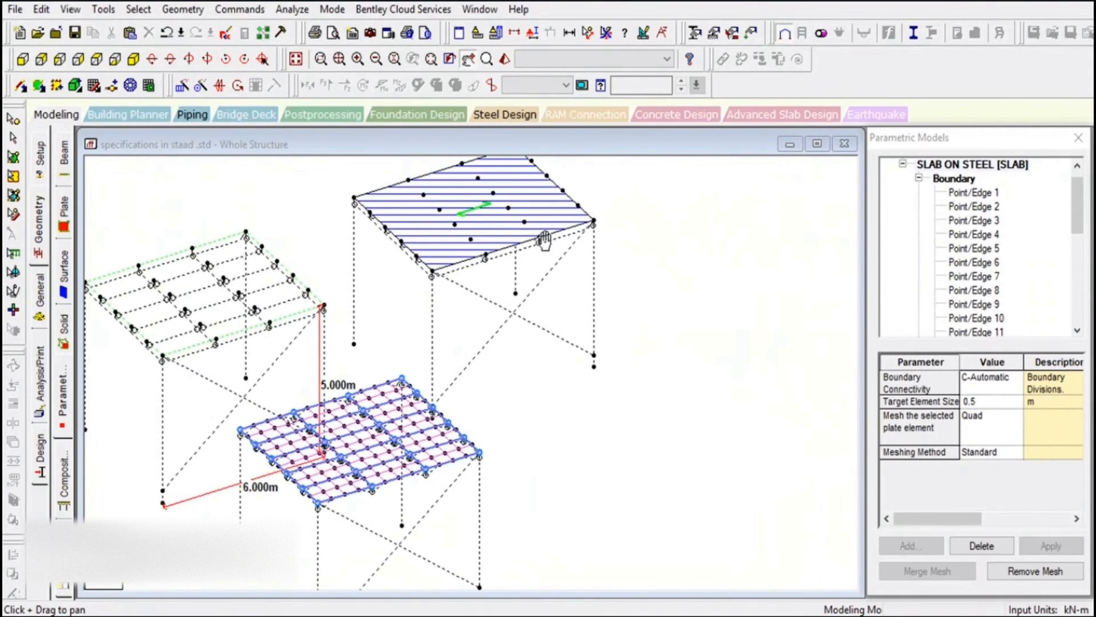
drag(544, 279, 567, 296)
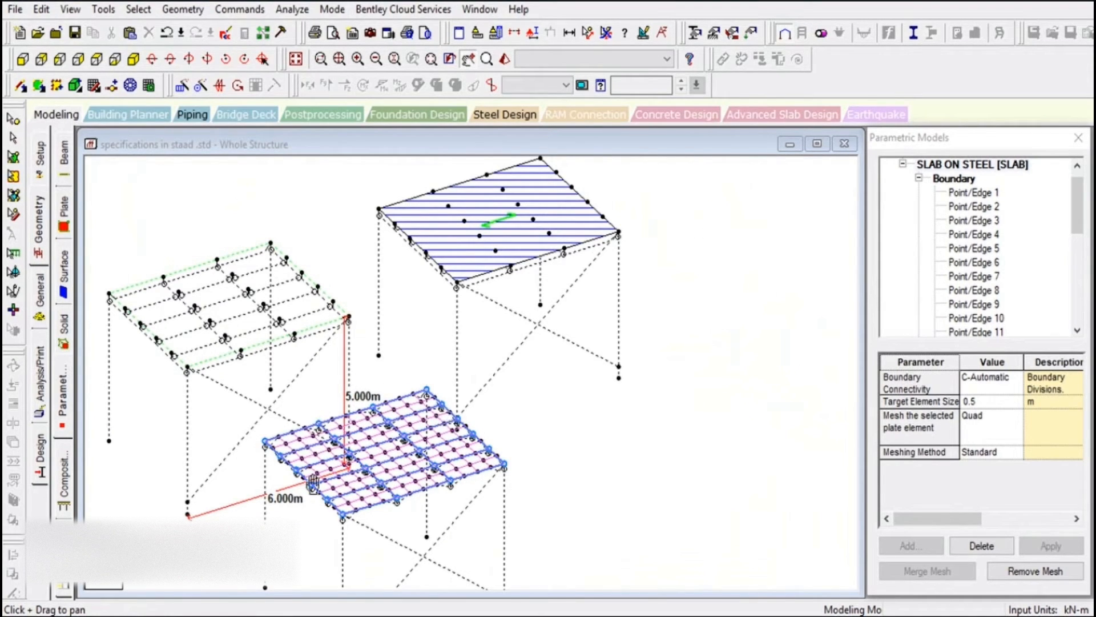
- Leave the parametric models and add a Plane Stress plate specification to the model's specification list
click(47, 116)
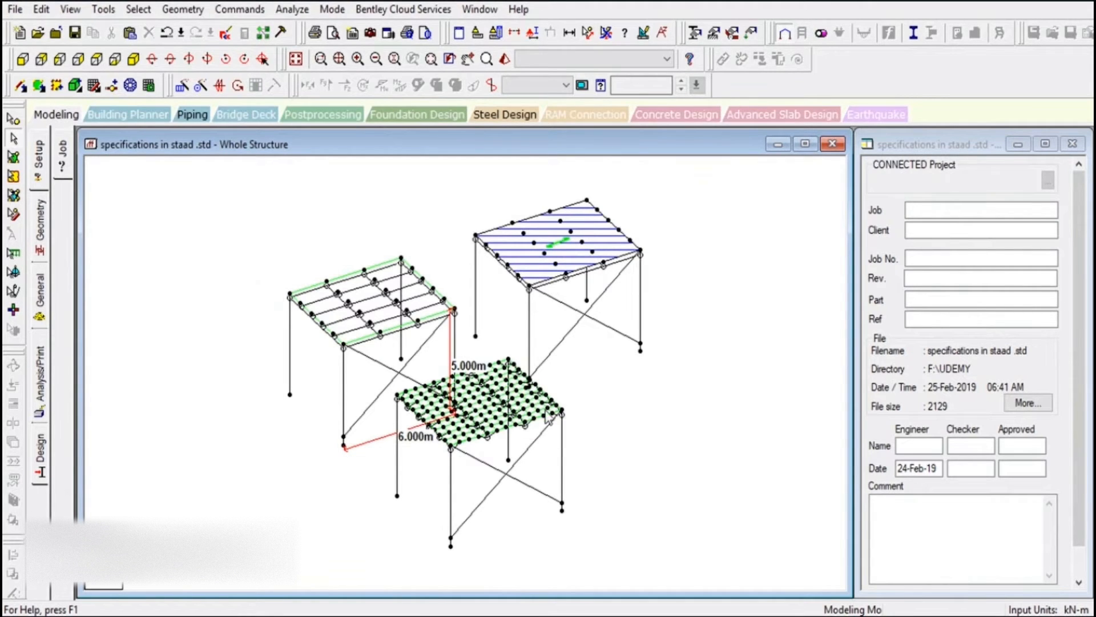
scroll(545, 414, up, 2)
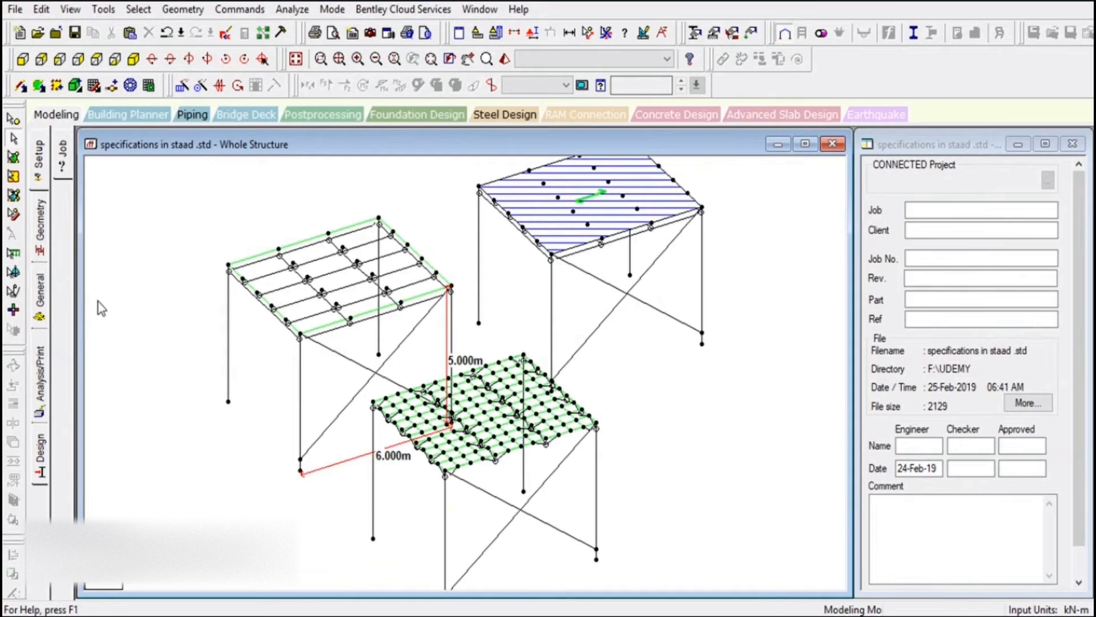
click(38, 296)
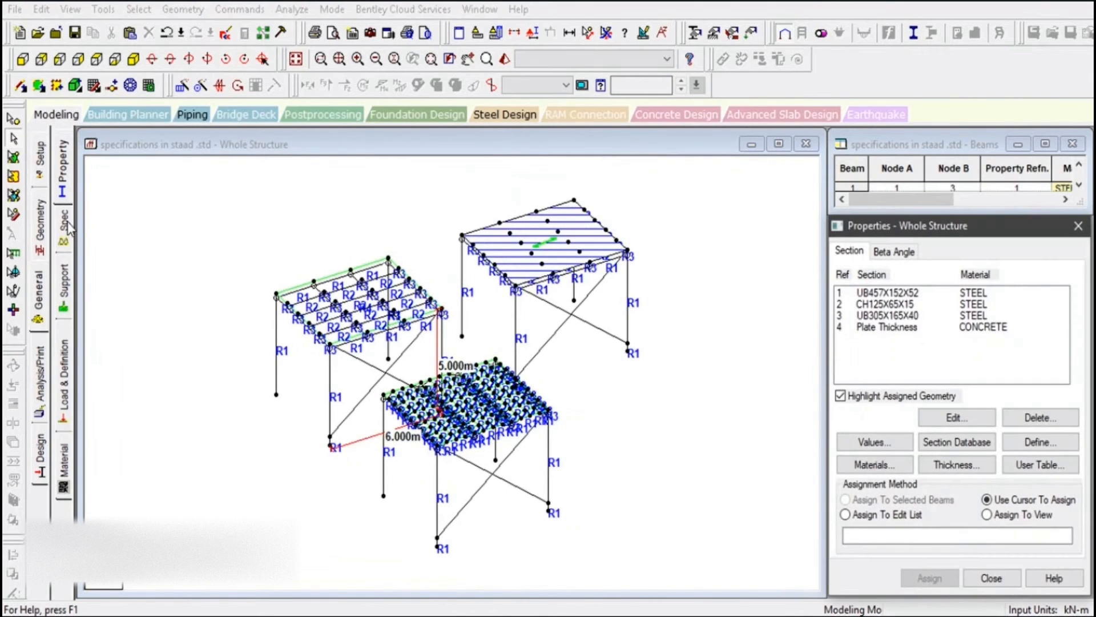
click(67, 245)
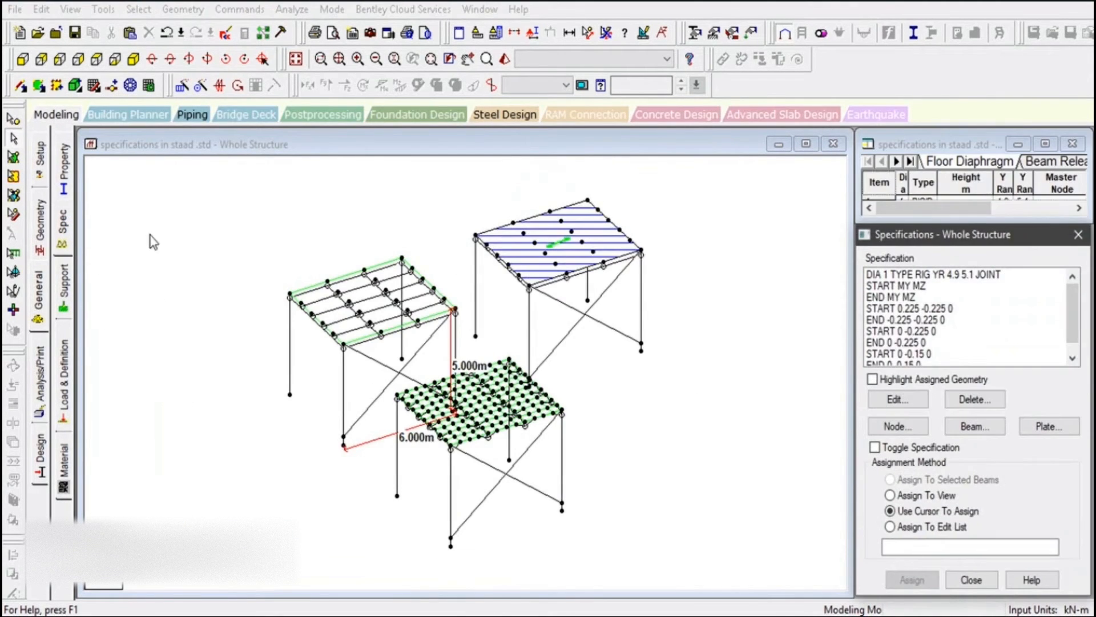
click(1053, 430)
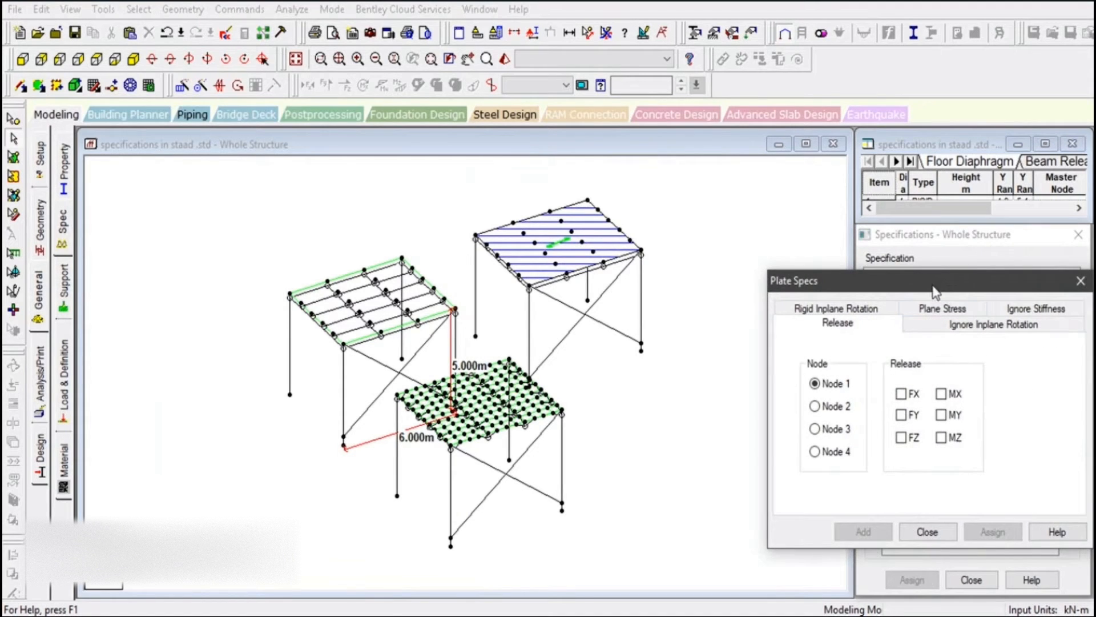
drag(937, 289, 893, 281)
click(897, 302)
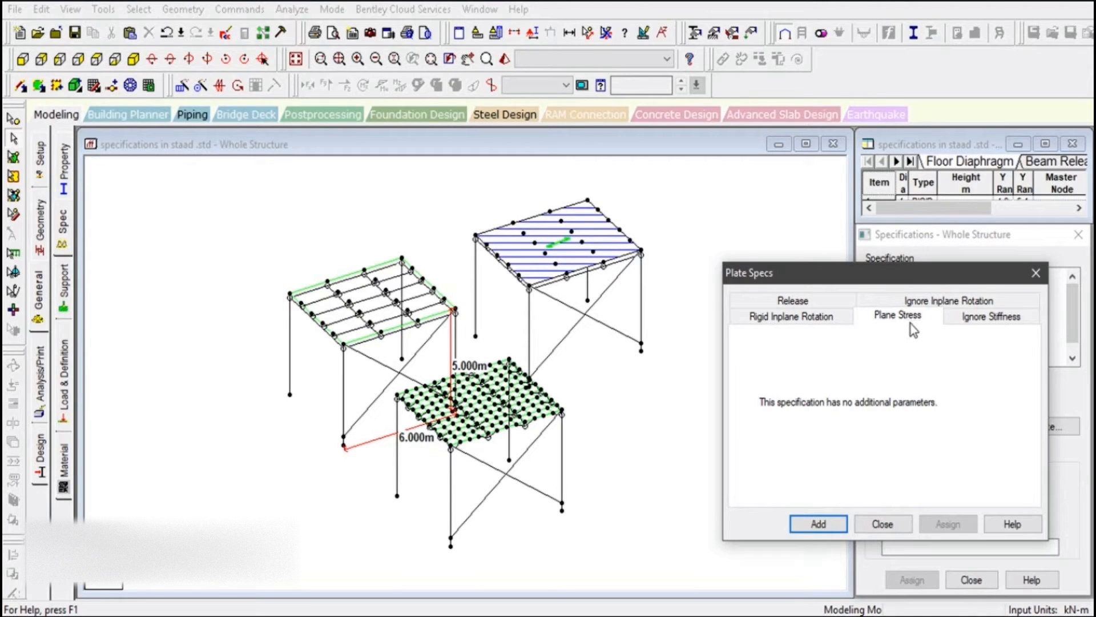
click(818, 523)
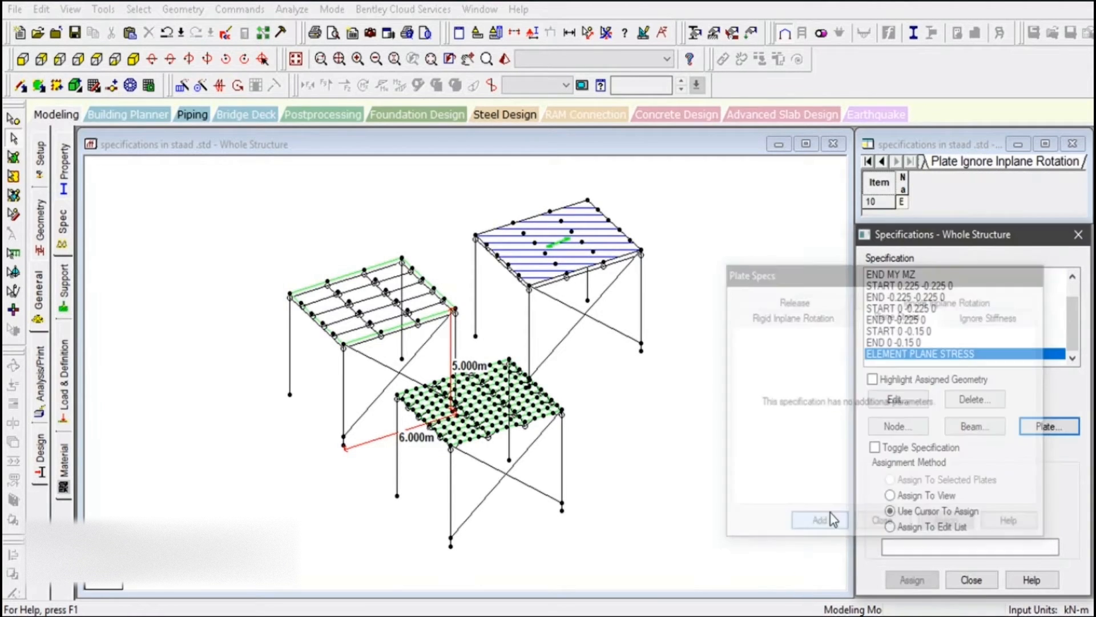
- Assign the ELEMENT PLANE STRESS specification to the selected roof plate of the original frame
click(13, 155)
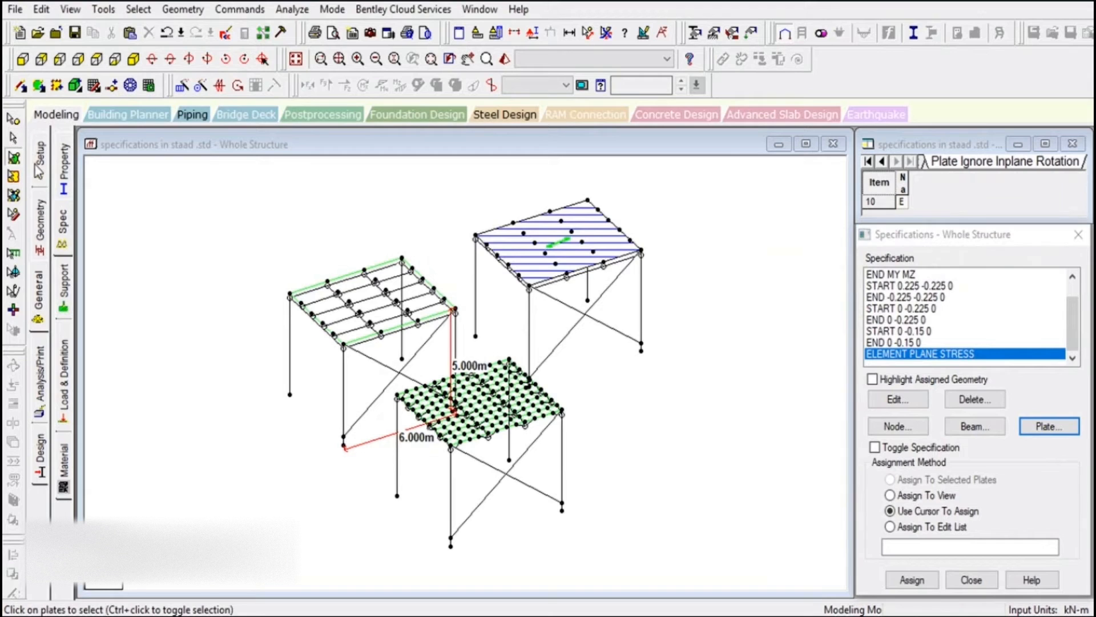
click(389, 263)
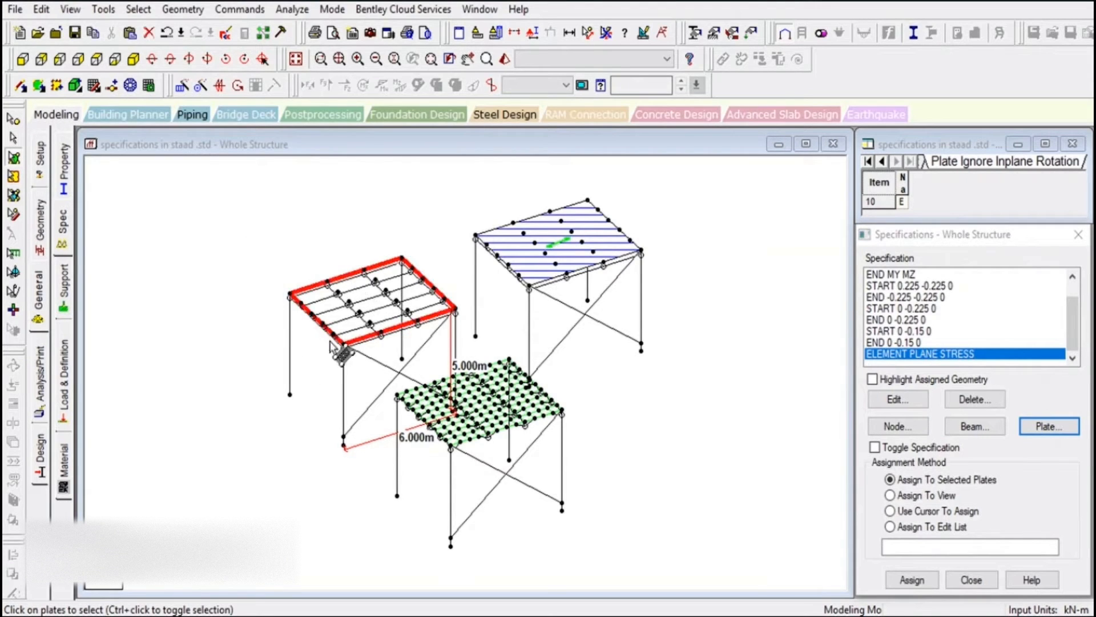
click(912, 580)
click(970, 464)
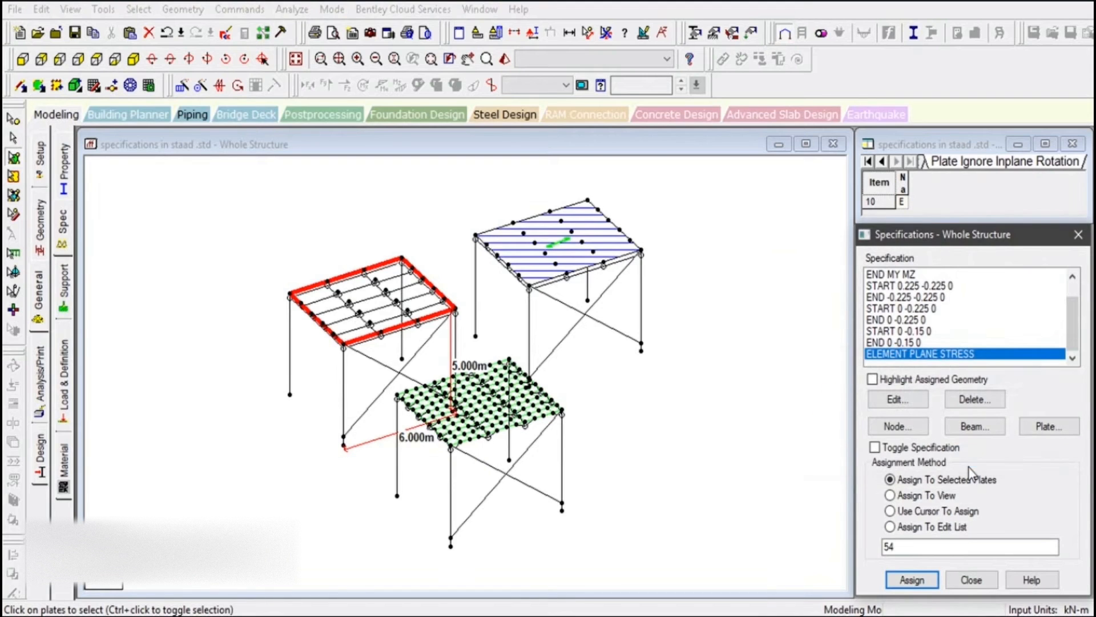
- Review the available plate specification types: Release, Ignore Inplane Rotation, Ignore Stiffness, Plane Stress and Rigid Inplane Rotation
scroll(385, 310, up, 2)
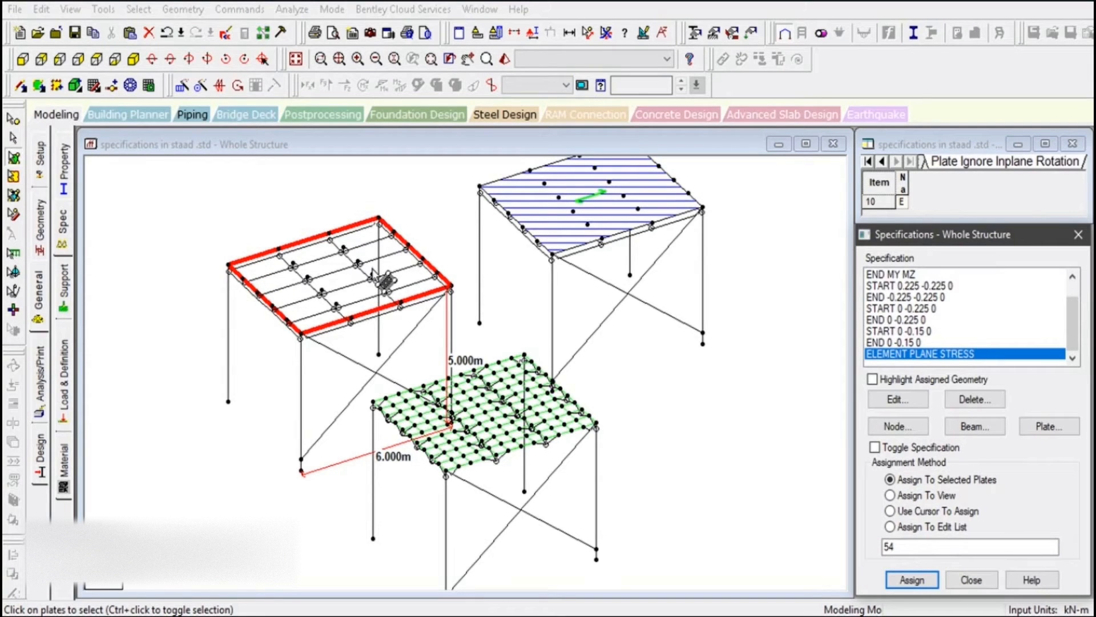
click(419, 297)
click(420, 297)
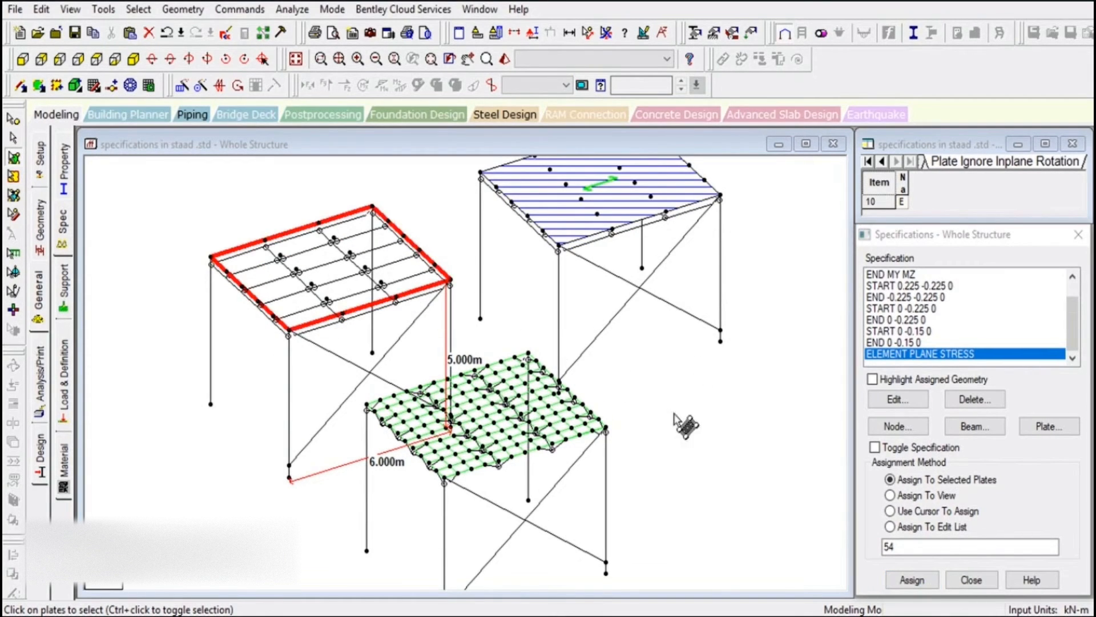
click(1034, 427)
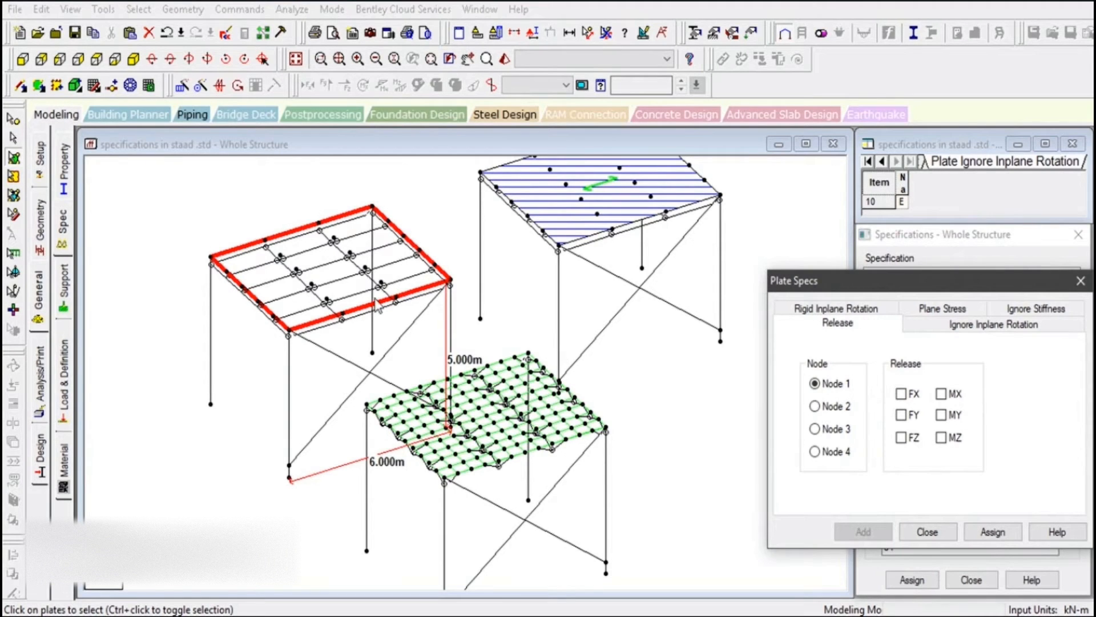
click(815, 406)
click(958, 328)
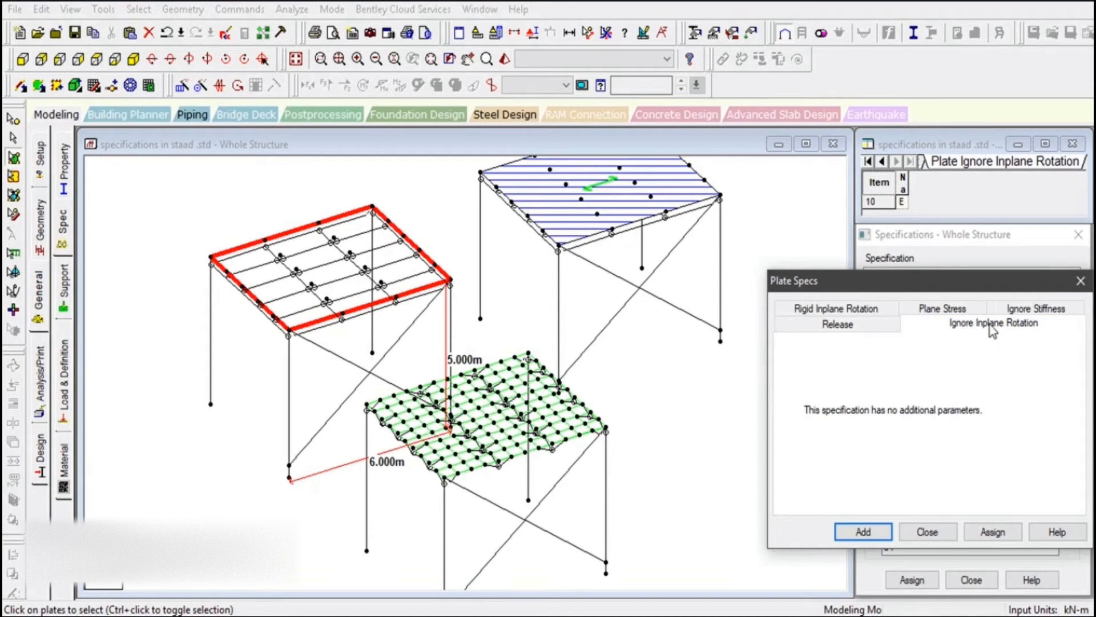
click(1028, 311)
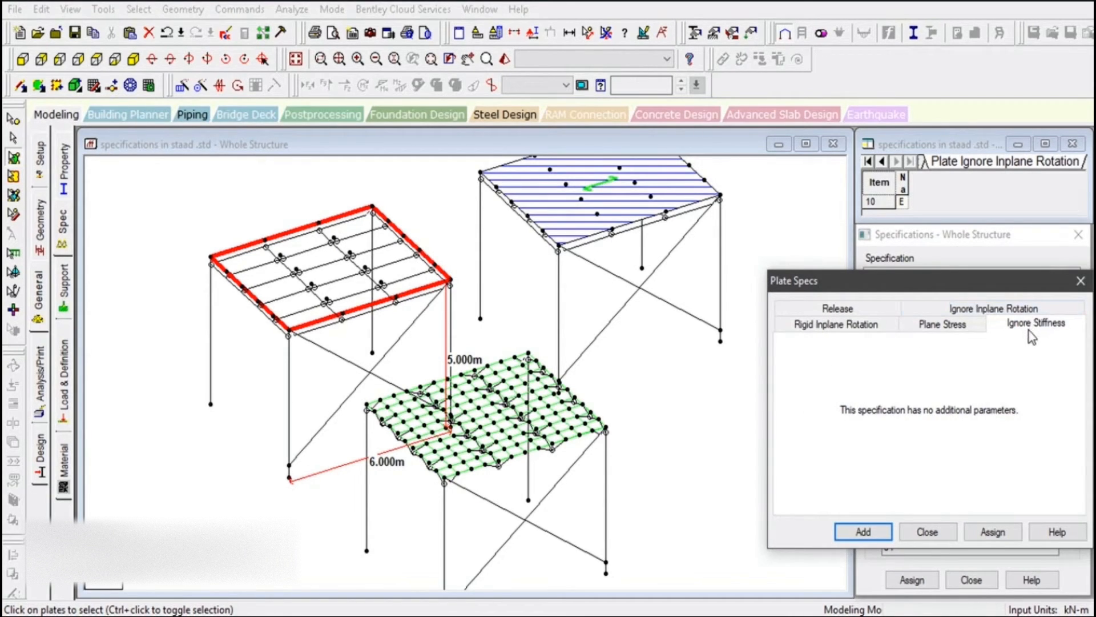
click(949, 330)
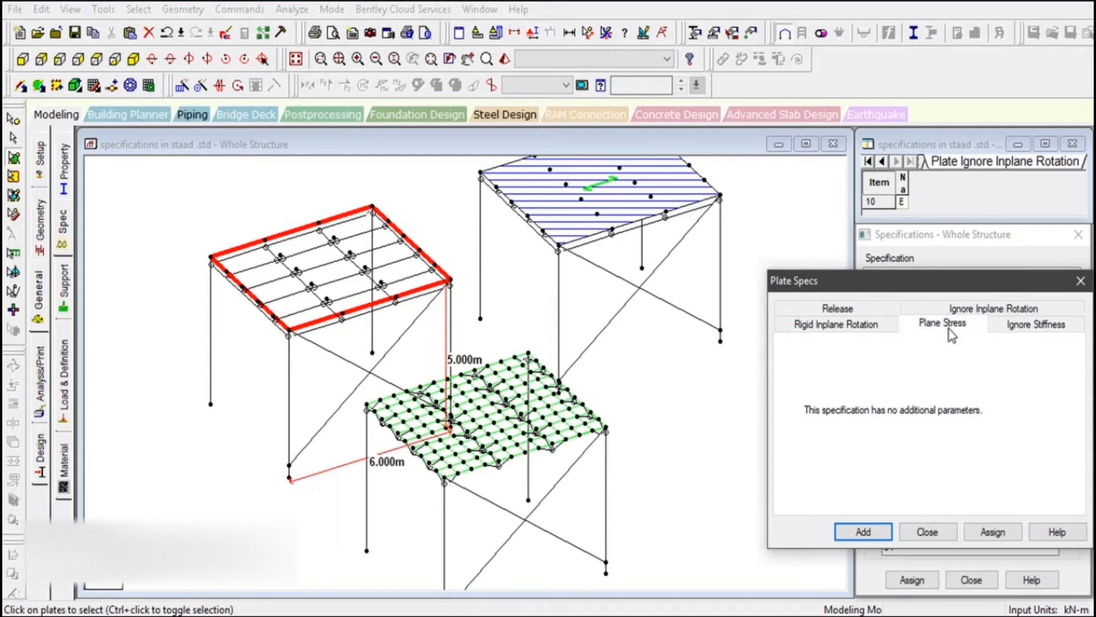
click(818, 327)
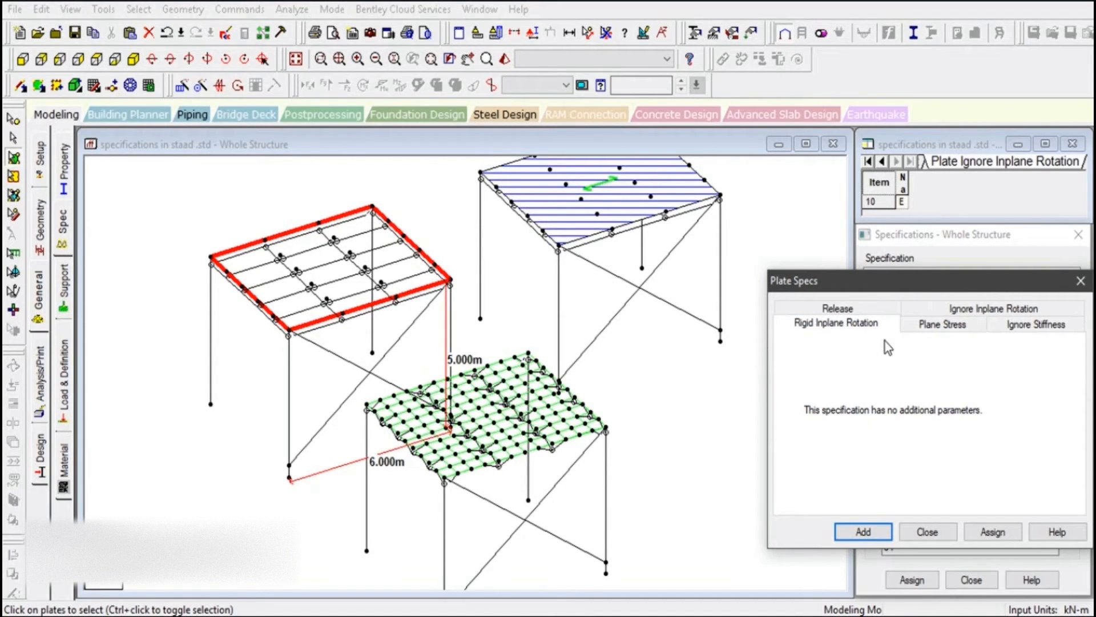
click(943, 535)
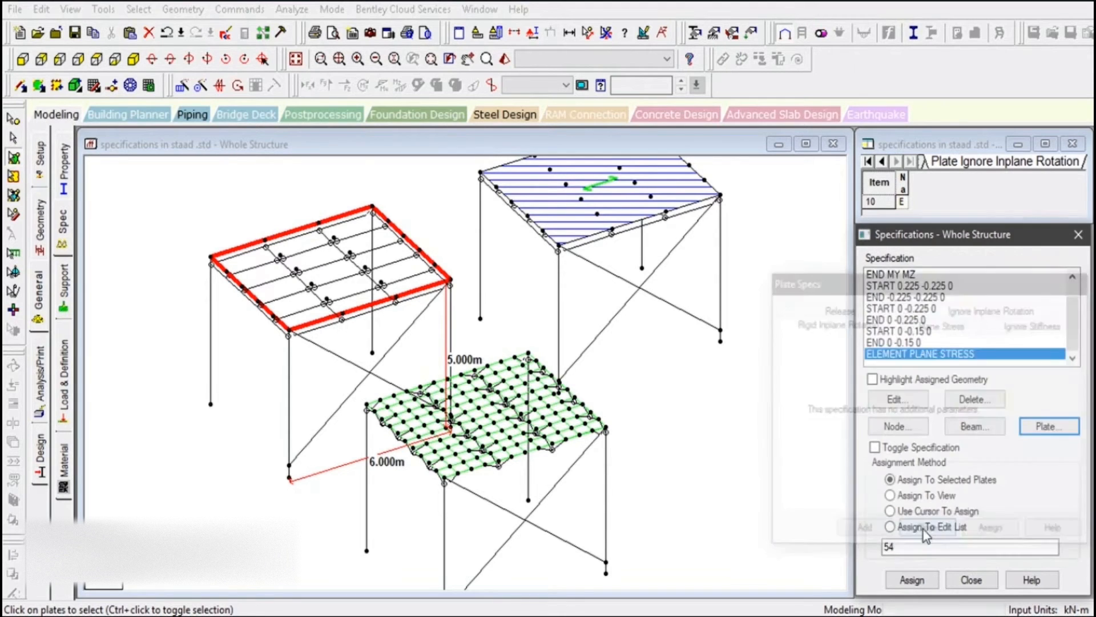
- Examine the rigid diaphragm entry and the rest of the specification list, and clear the roof plate selection
scroll(564, 431, down, 2)
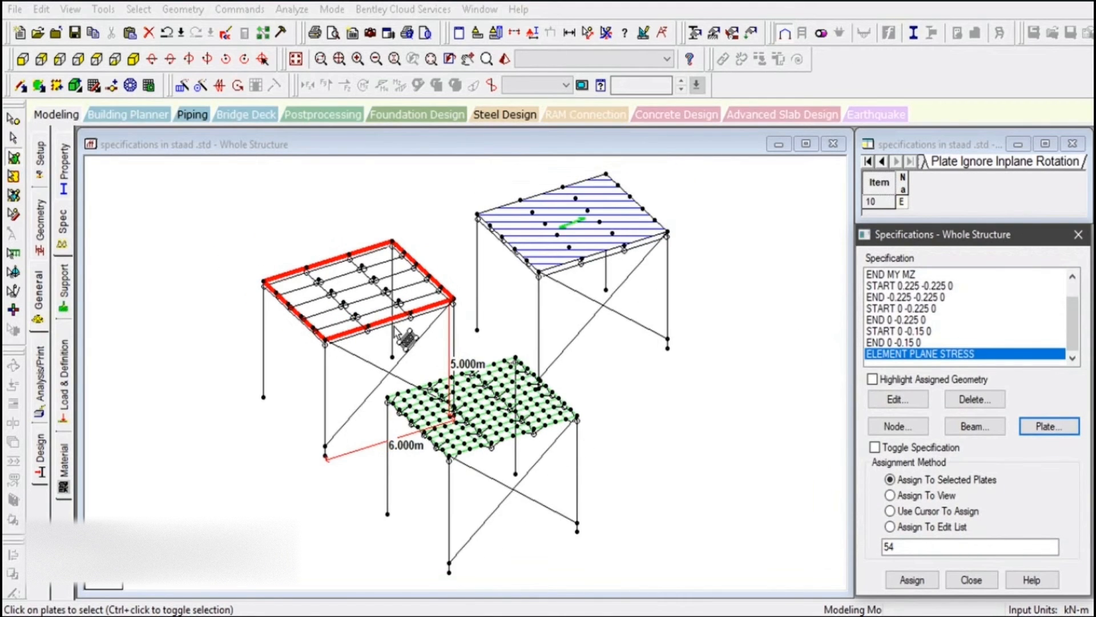
scroll(323, 252, up, 1)
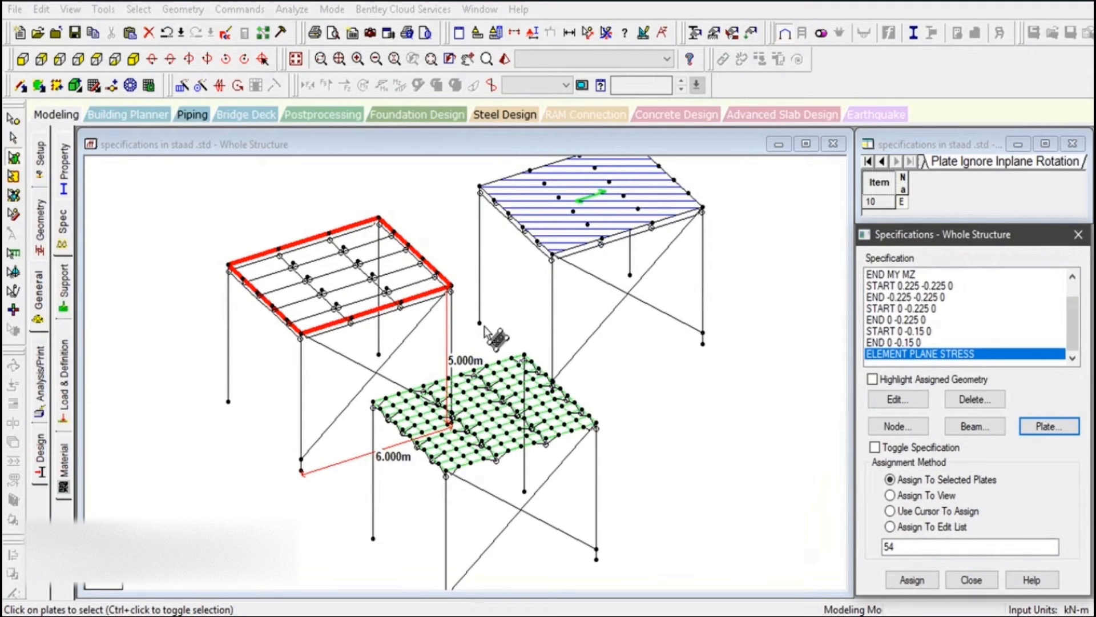
drag(1072, 326, 1055, 285)
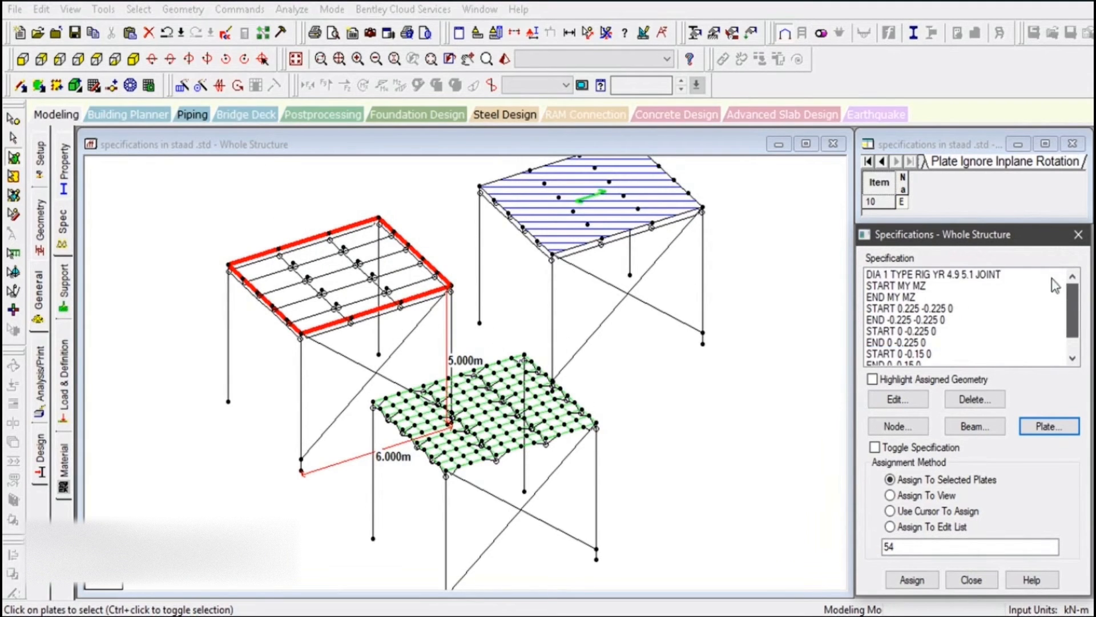
click(947, 276)
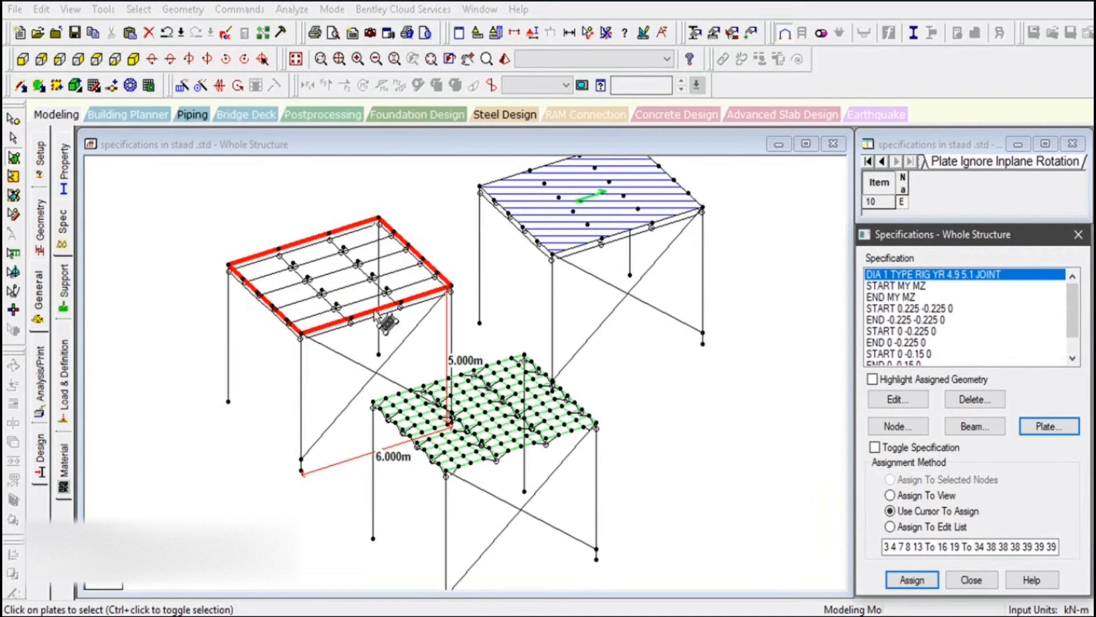
drag(1065, 317, 1067, 332)
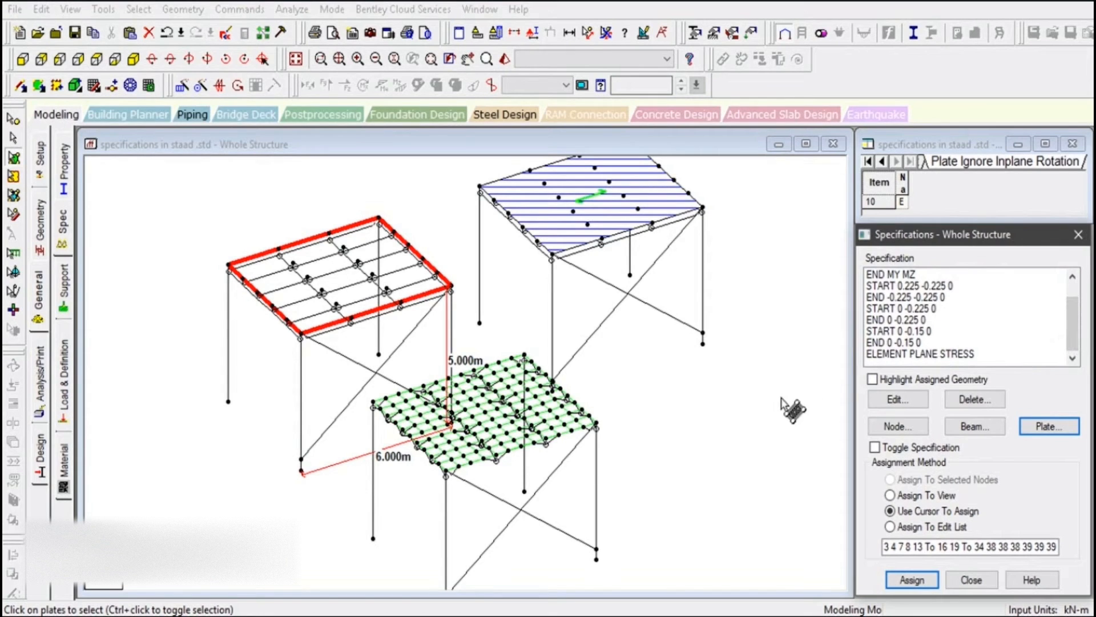
drag(740, 399, 800, 457)
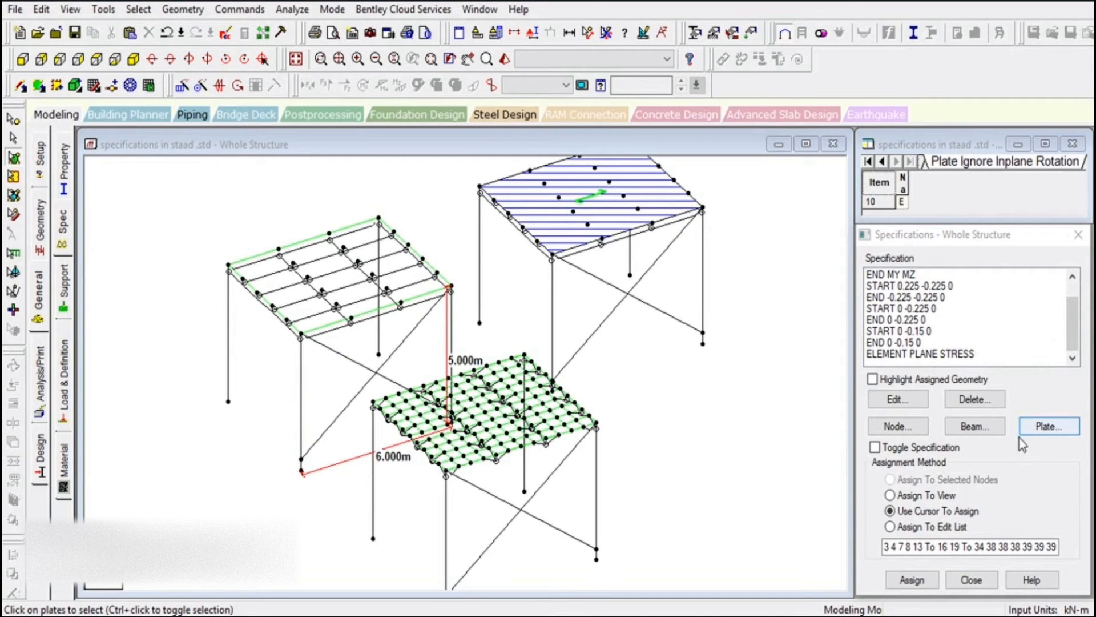
- Begin a new beam release specification at the Start location with the Partial Moment Release type
click(976, 428)
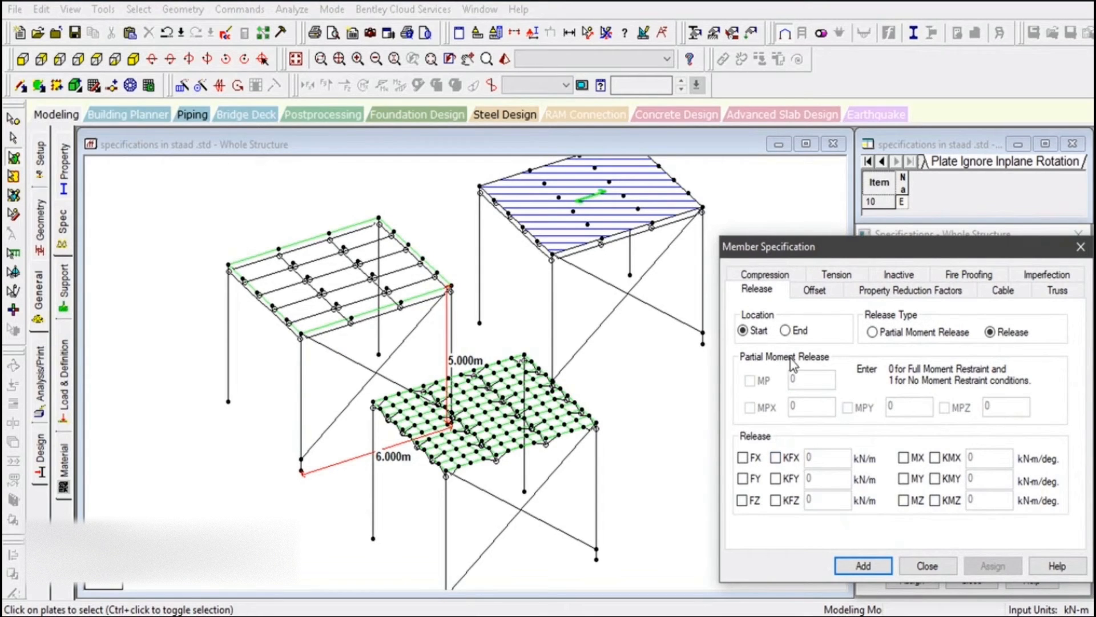
click(817, 291)
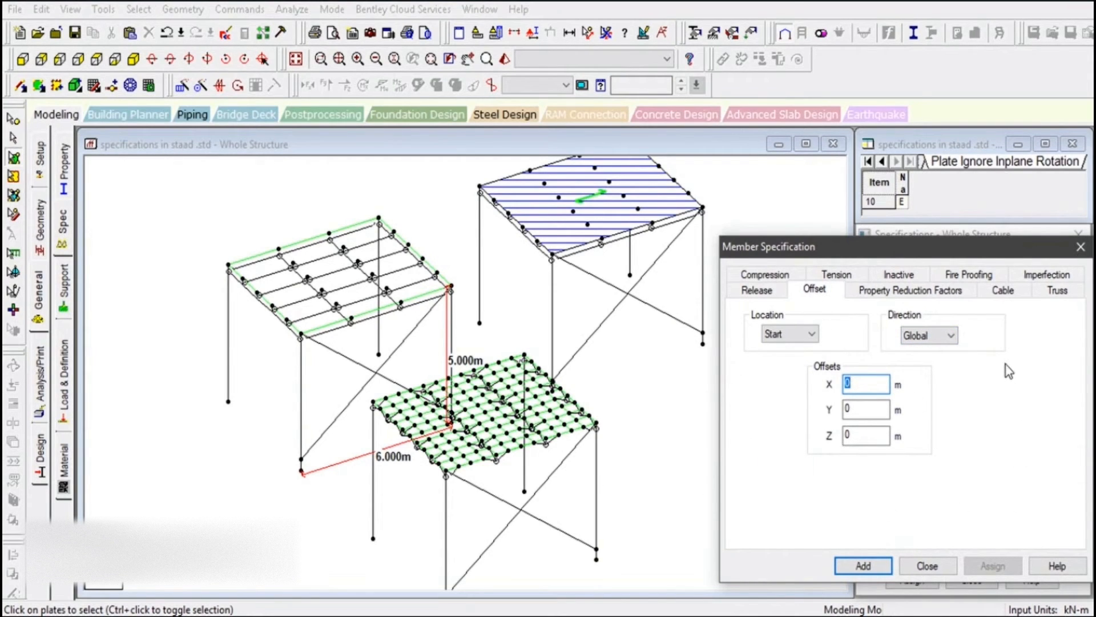
click(769, 292)
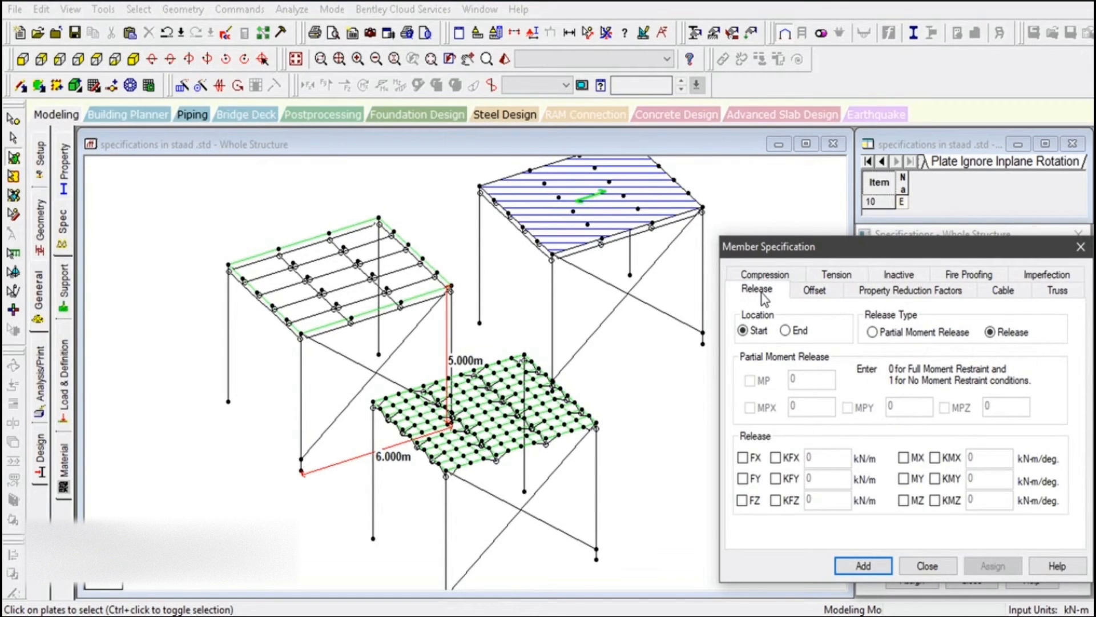
click(873, 333)
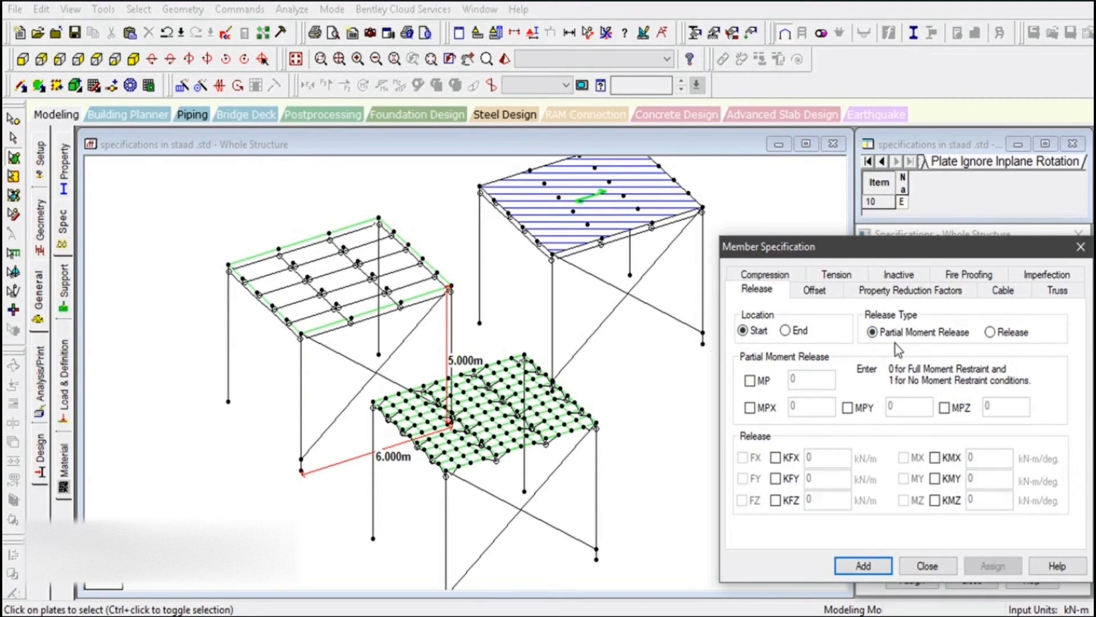
click(749, 408)
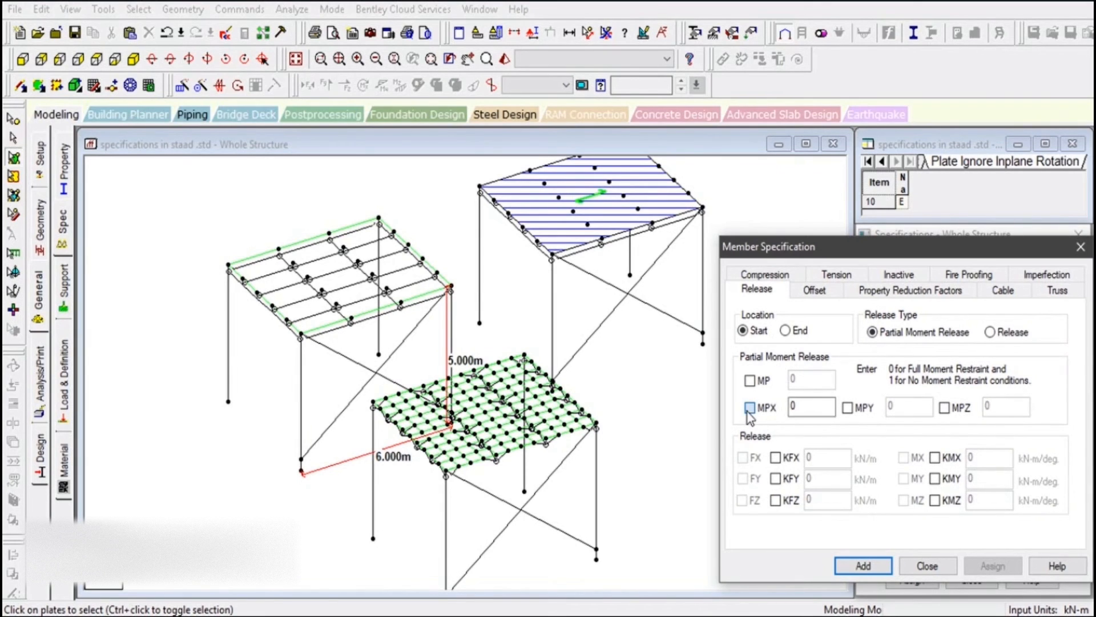
click(849, 409)
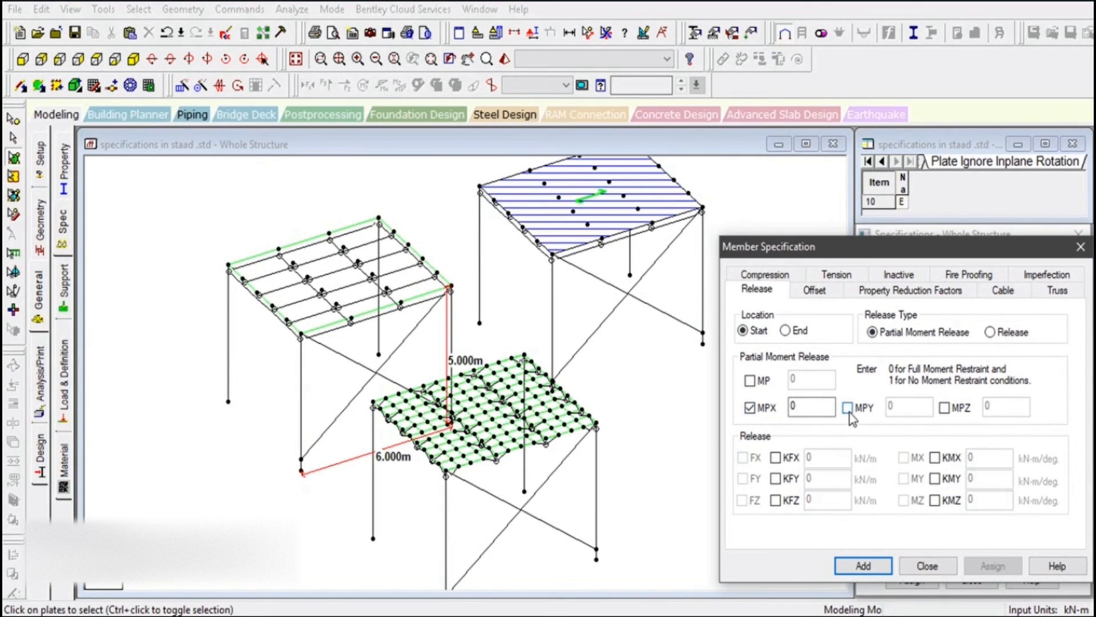
click(944, 407)
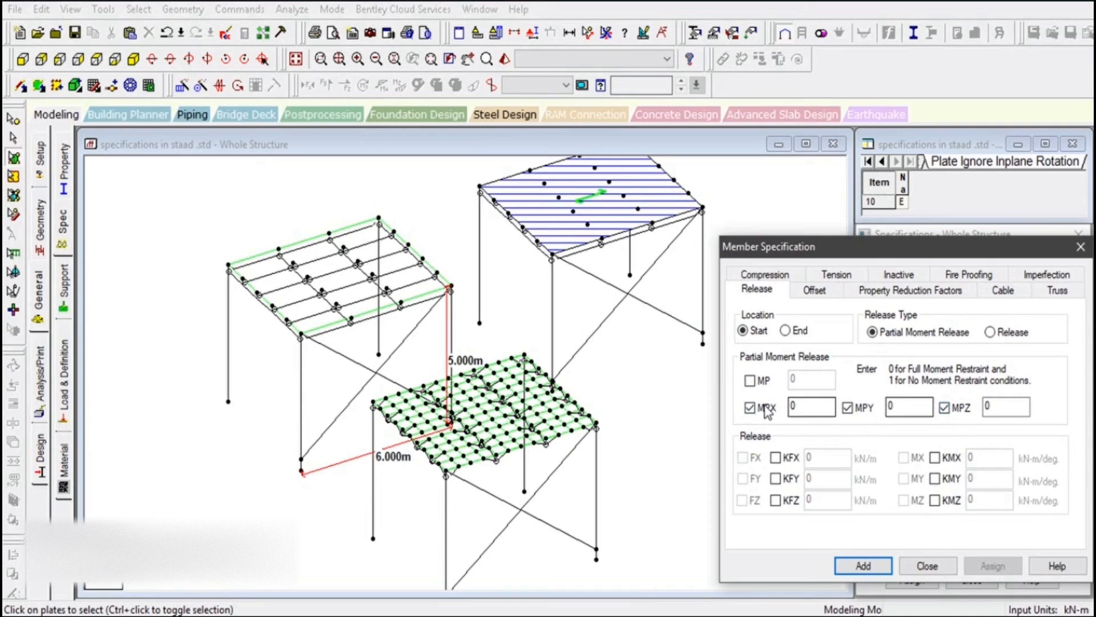
click(749, 380)
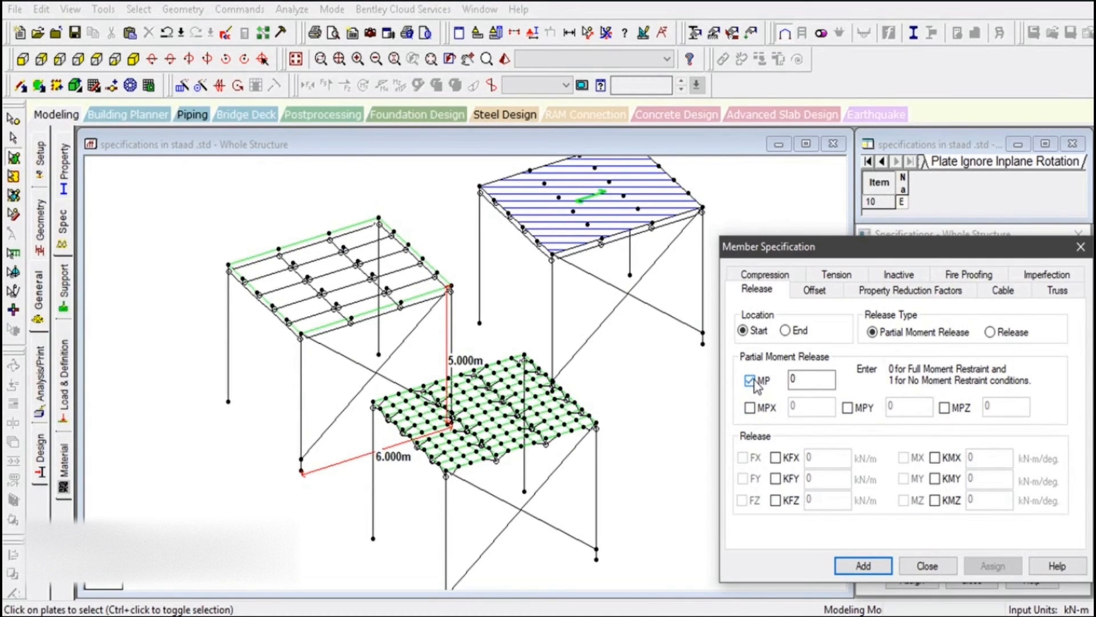
- Set the MPY and MPZ partial moment release factors to 0.3 and add the specification to the list
click(944, 408)
click(848, 407)
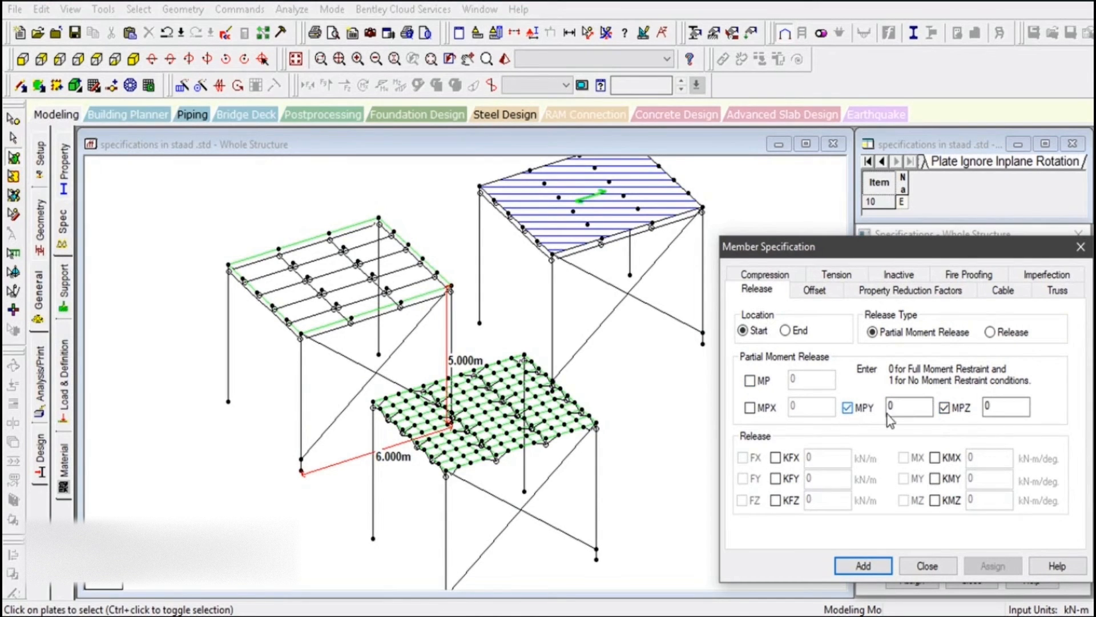
click(919, 407)
click(999, 410)
click(863, 565)
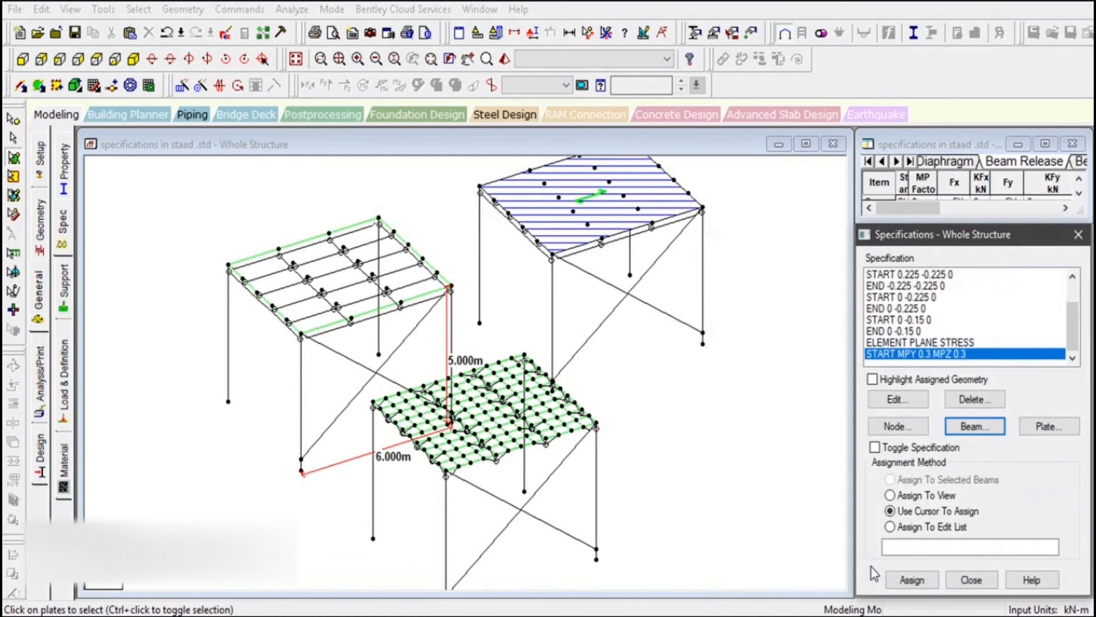
- Assign START MPY 0.3 MPZ 0.3 to the first segment of the original frame's front roof-edge beam and inspect its start node
click(13, 138)
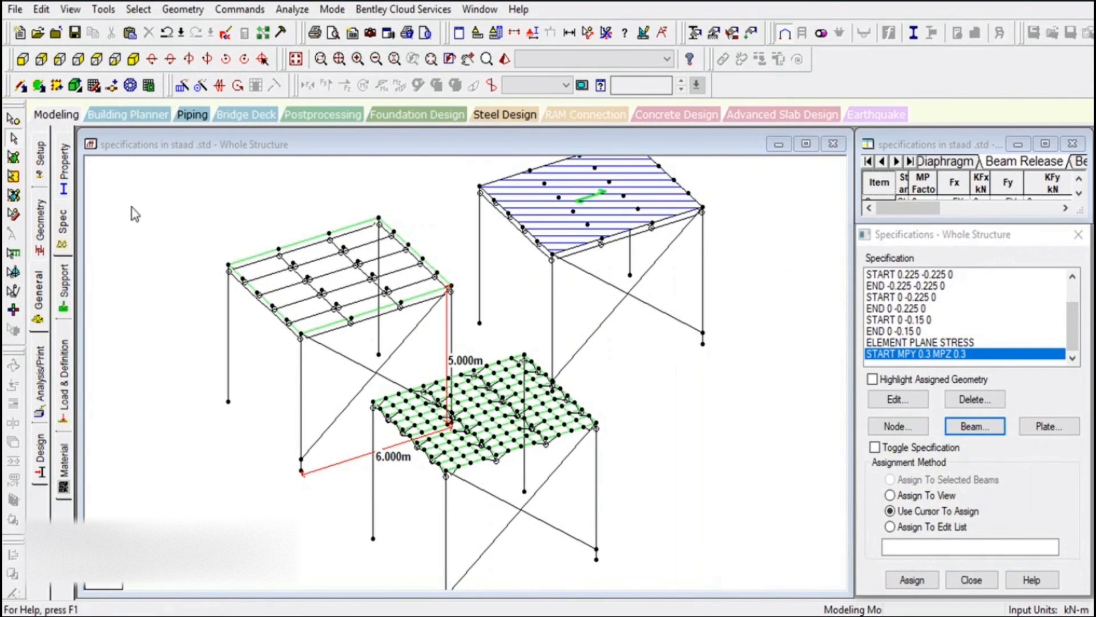
click(331, 332)
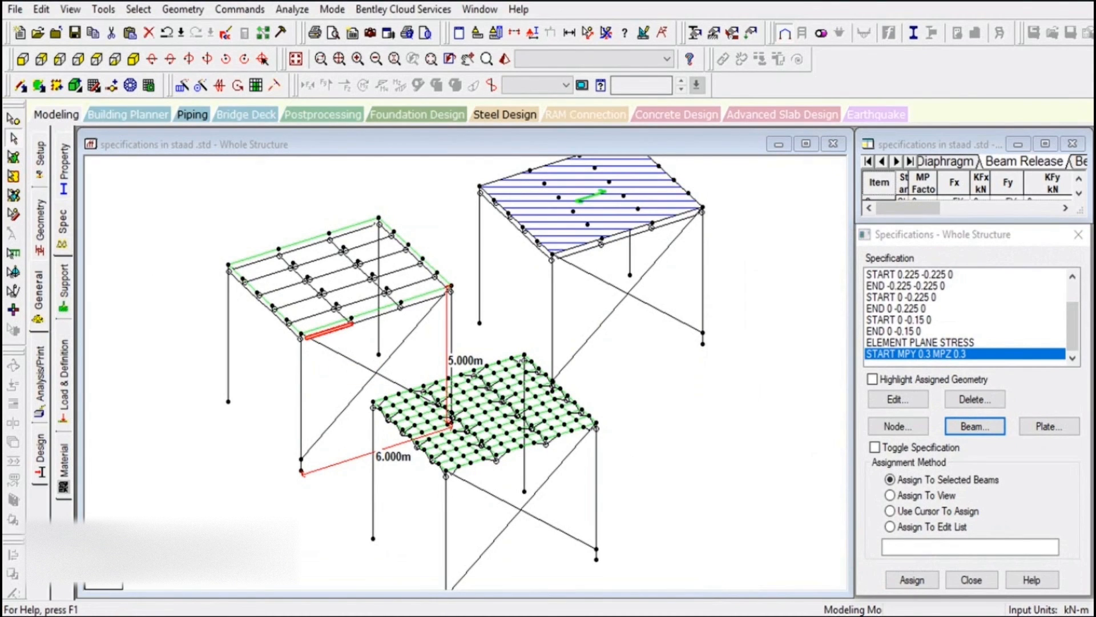
click(916, 583)
click(981, 457)
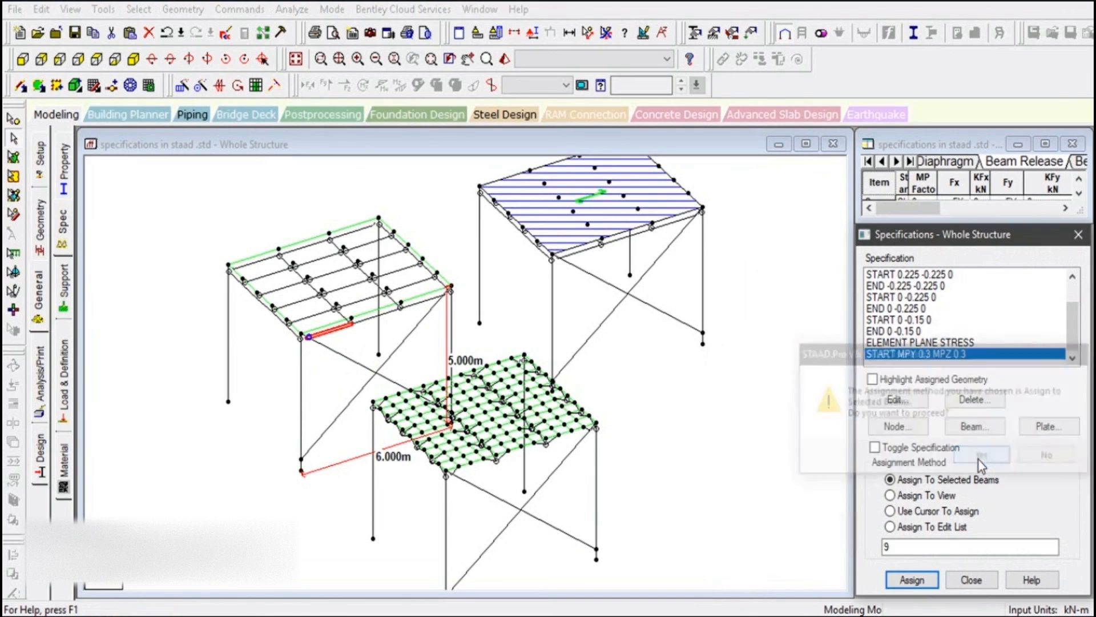
scroll(372, 372, up, 1)
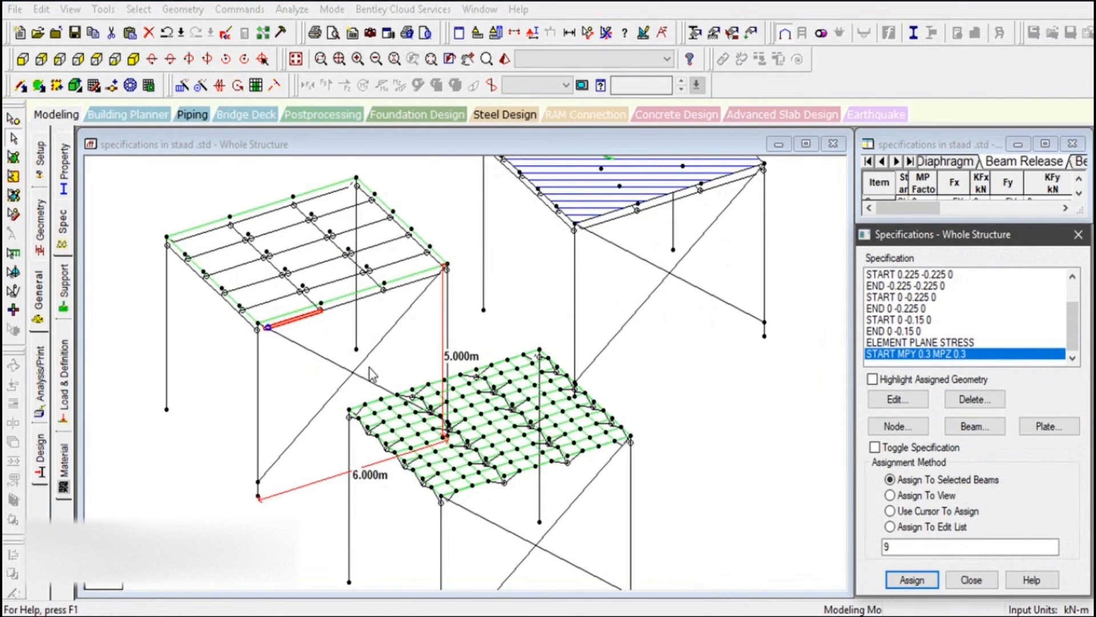
scroll(369, 369, up, 2)
click(307, 335)
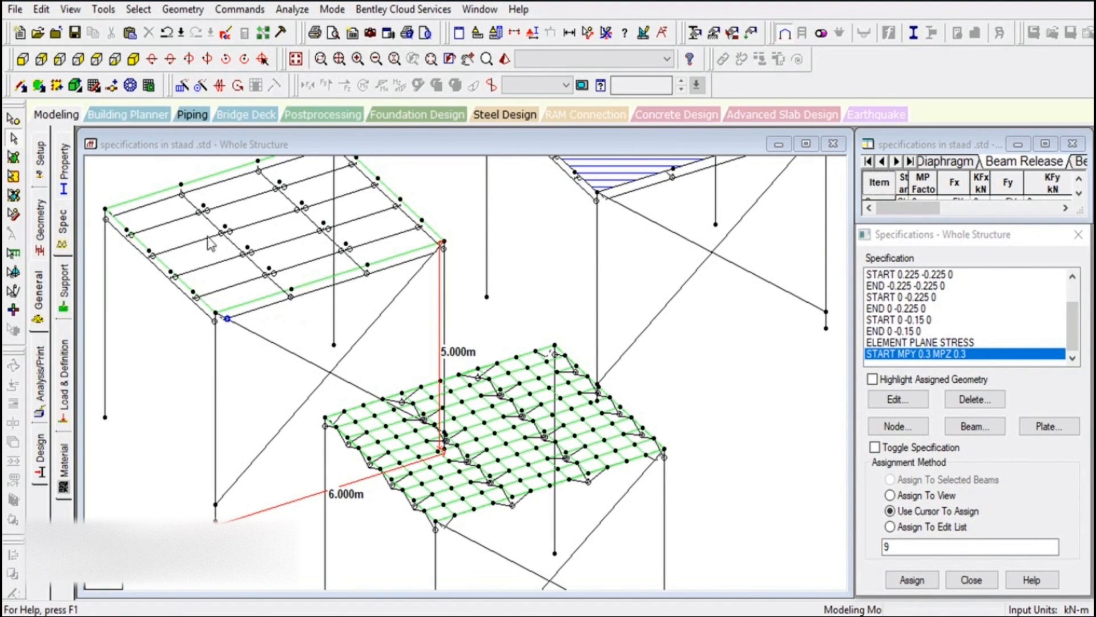
- Select the first segment of the original frame's rear roof-edge beam and begin another Partial Moment Release specification at the Start location
click(129, 212)
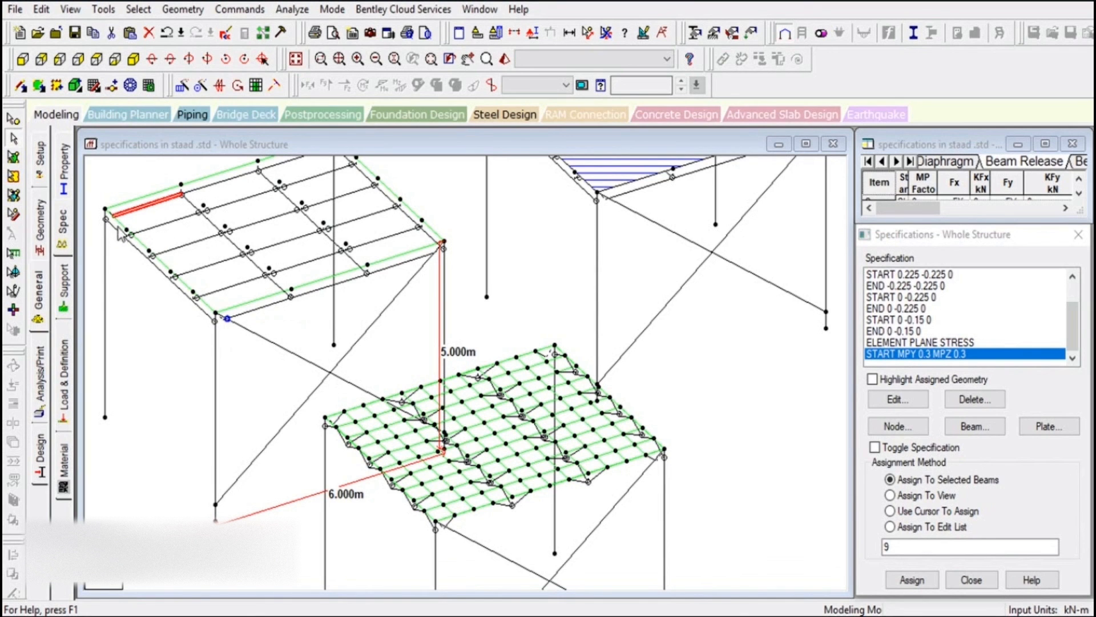
scroll(311, 476, down, 2)
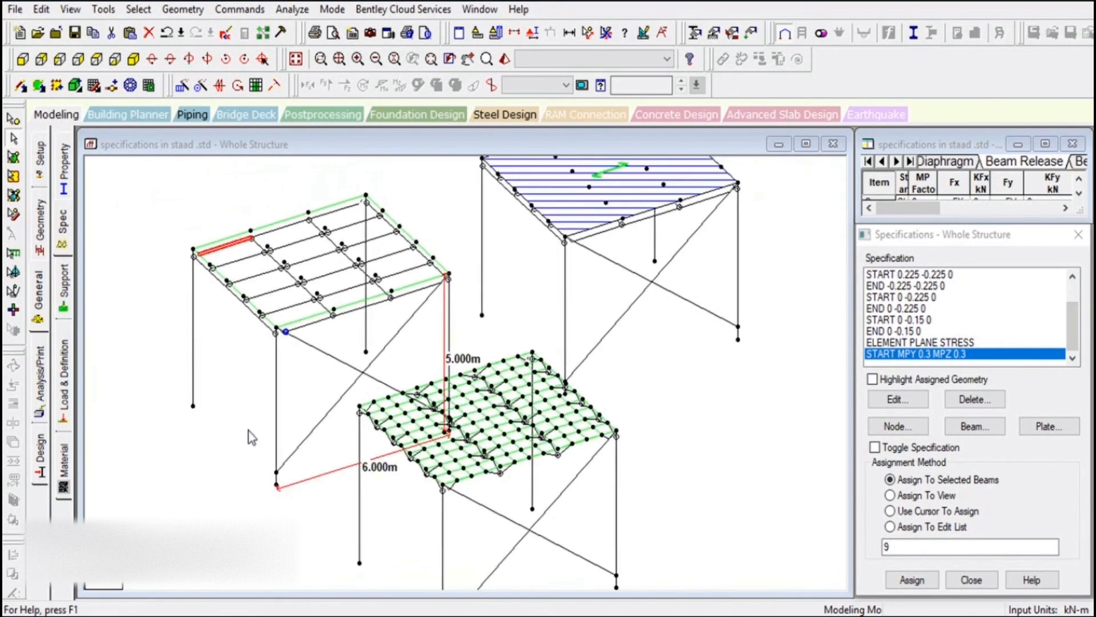
click(975, 426)
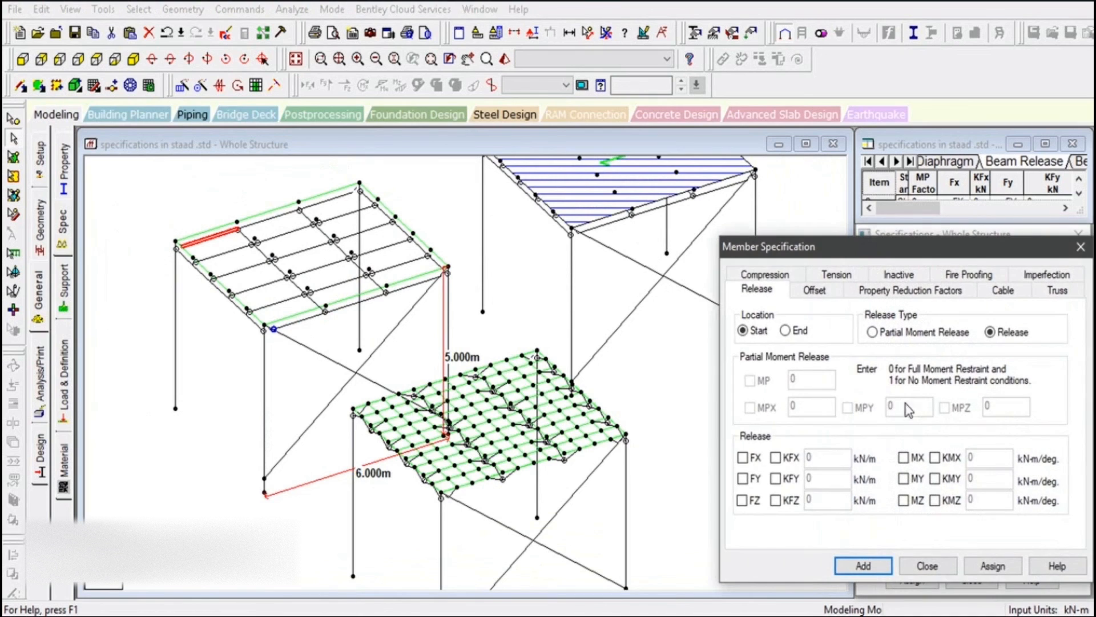
click(905, 334)
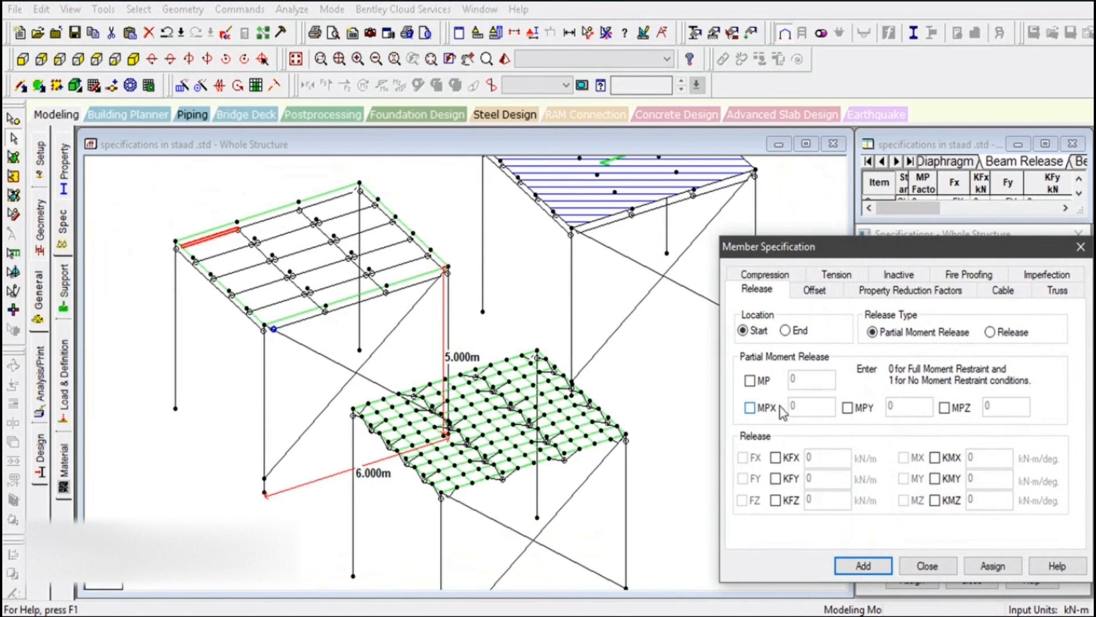
click(772, 410)
click(772, 410)
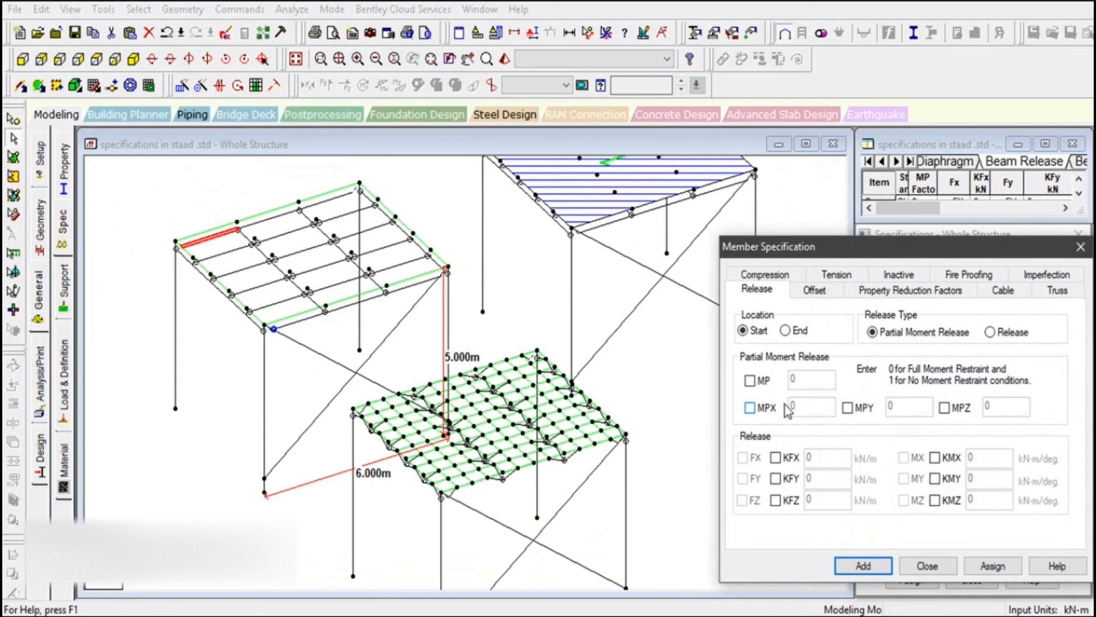